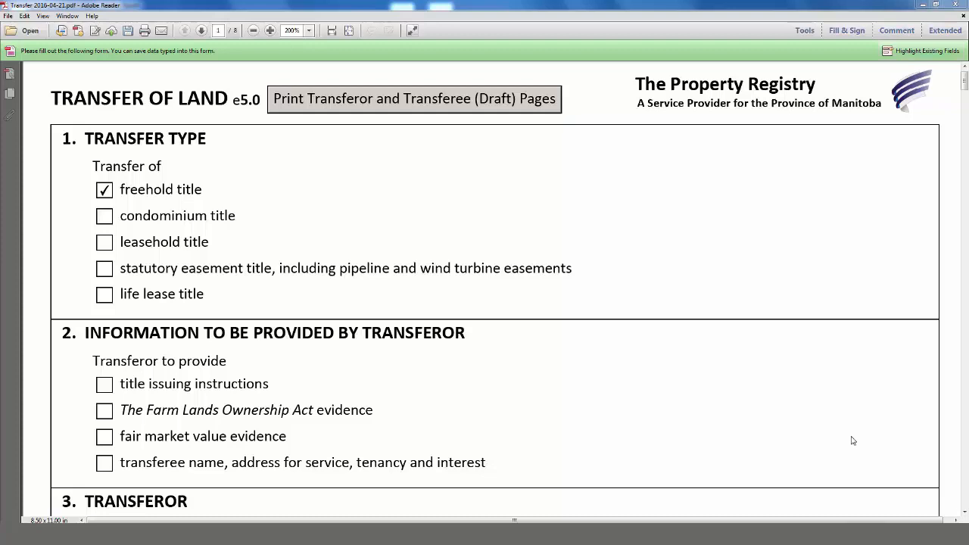
# - Scroll down to page 6, section 12, Transferee Name and Address for Service
pyautogui.scroll(-5, 853, 441)
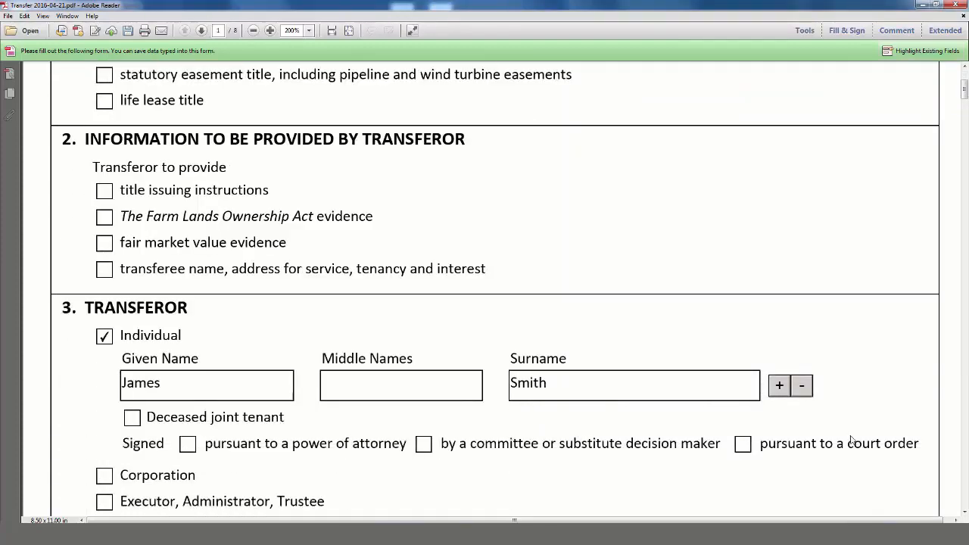
pyautogui.scroll(-1, 850, 434)
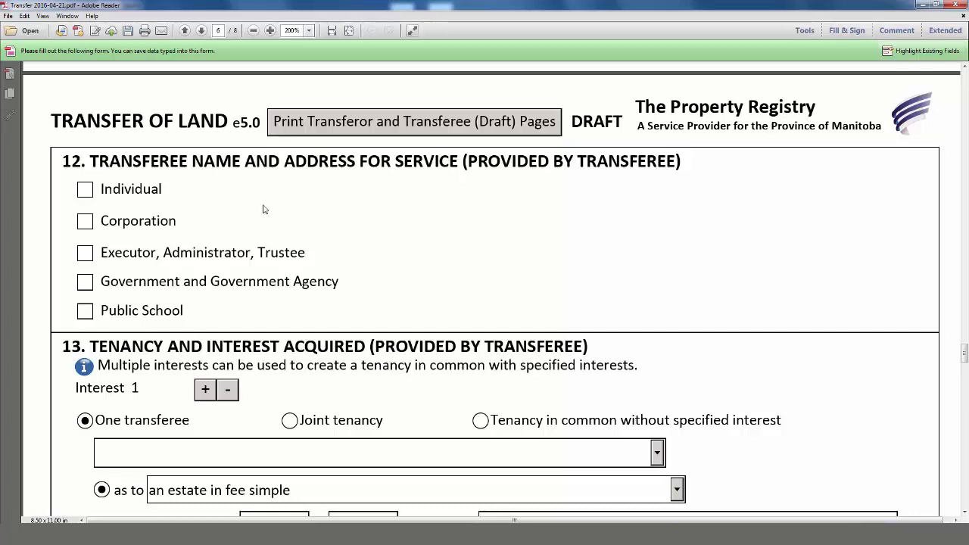
# - Mark the first transferee as an Individual and enter the person's given name
pyautogui.click(85, 189)
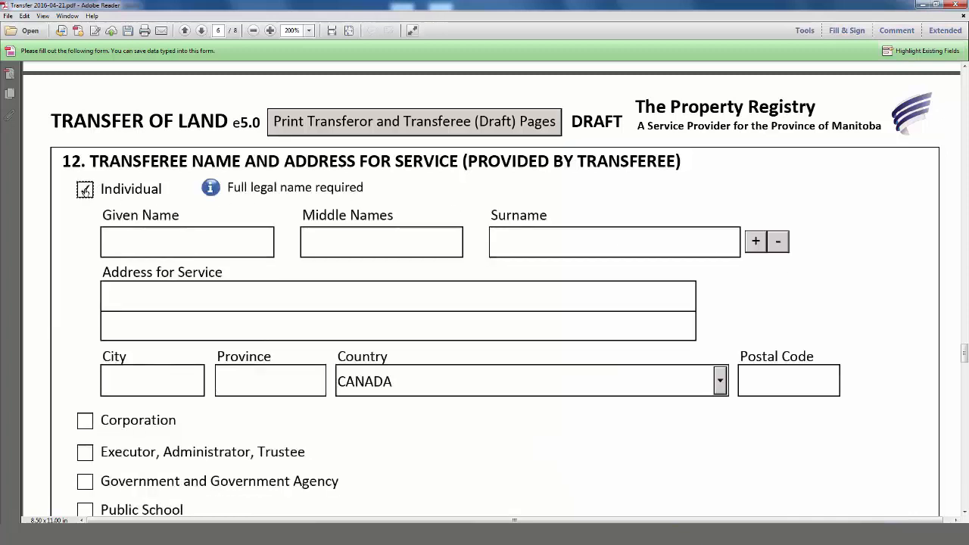
pyautogui.click(174, 249)
pyautogui.write('Peter')
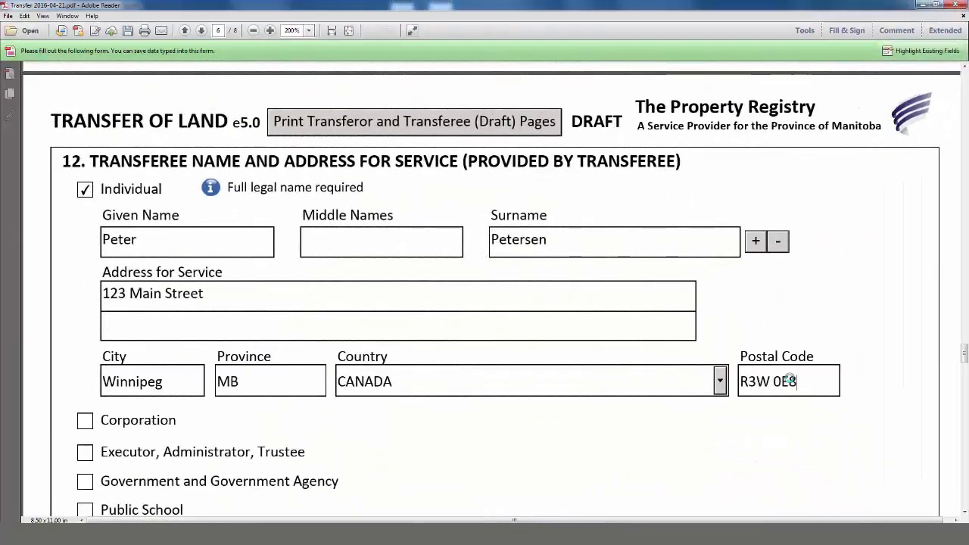
pyautogui.scroll(-5, 789, 381)
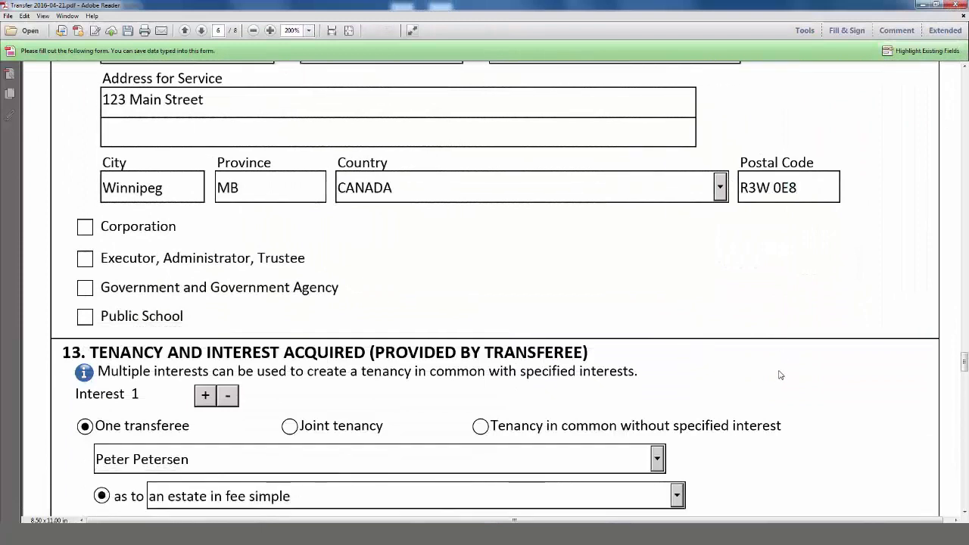
# - Add a Corporation transferee, Porter Solutions Inc., with its service address
pyautogui.click(85, 226)
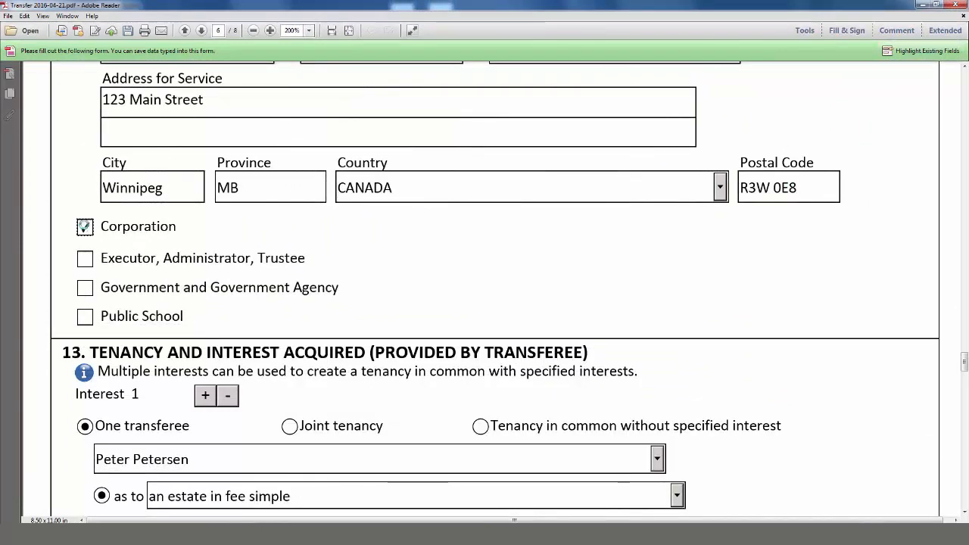
pyautogui.click(215, 280)
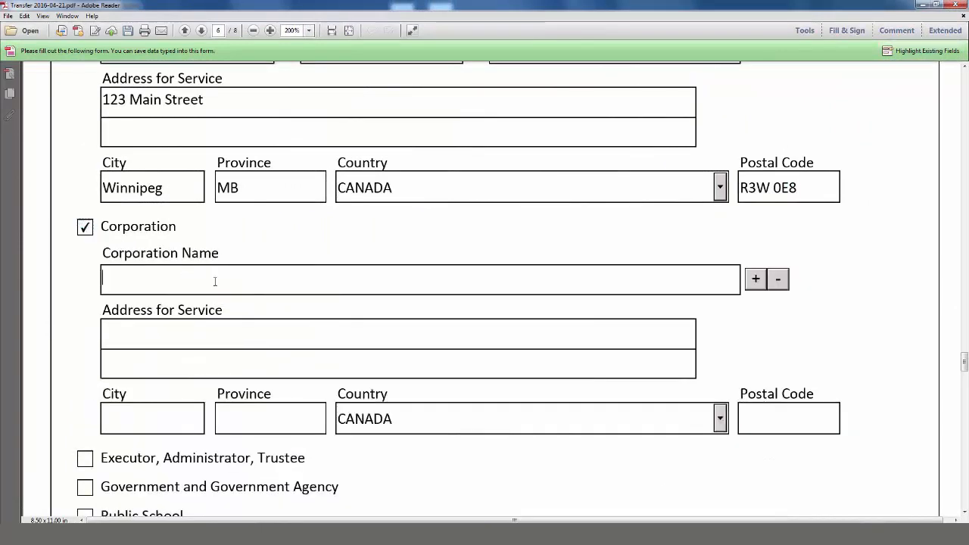
pyautogui.write('Porter Solutions Inc.')
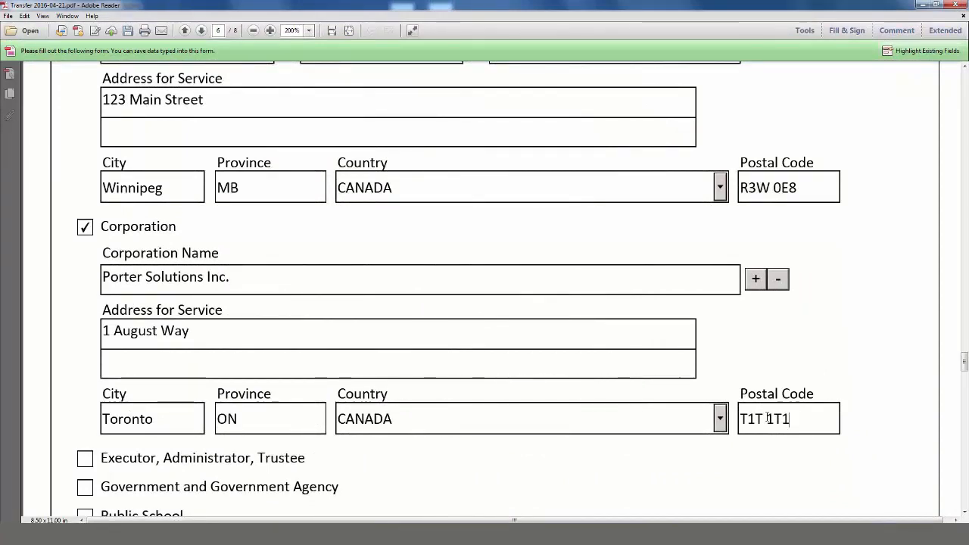
pyautogui.scroll(1, 768, 416)
pyautogui.scroll(-3, 768, 415)
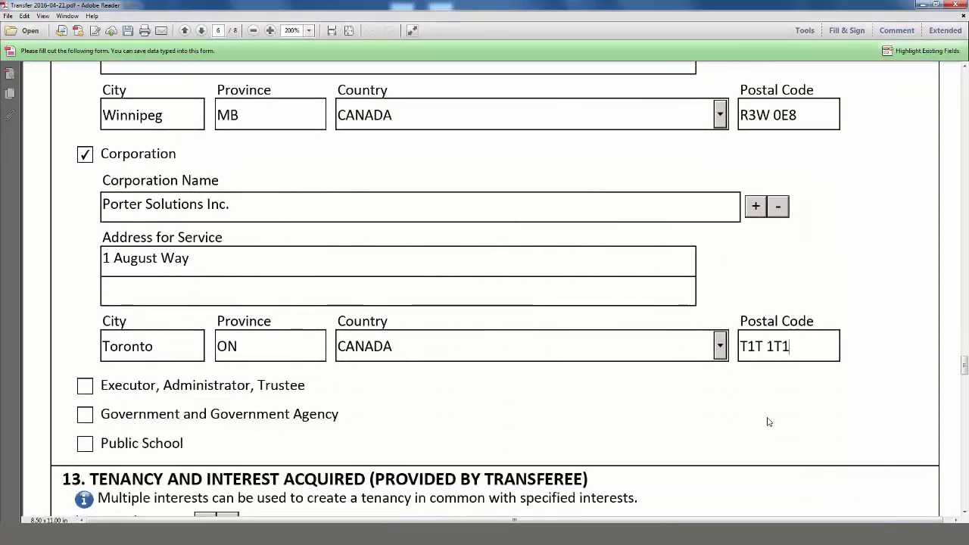
pyautogui.scroll(-3, 767, 421)
pyautogui.scroll(-3, 768, 422)
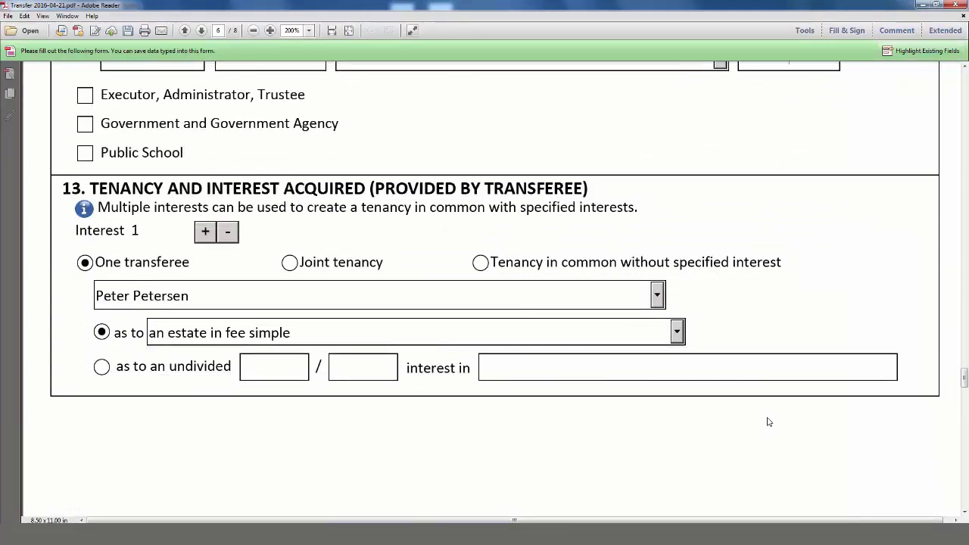
pyautogui.scroll(-2, 768, 422)
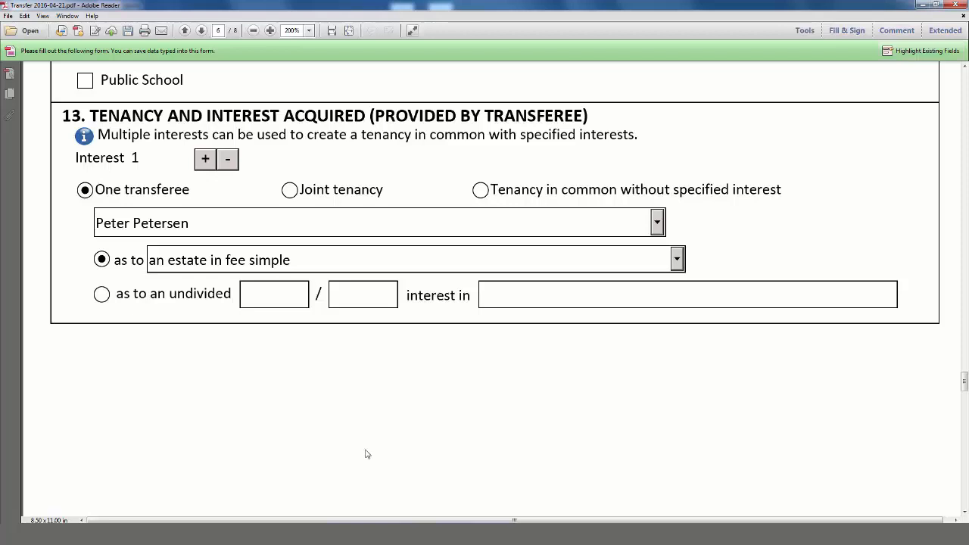
pyautogui.click(289, 190)
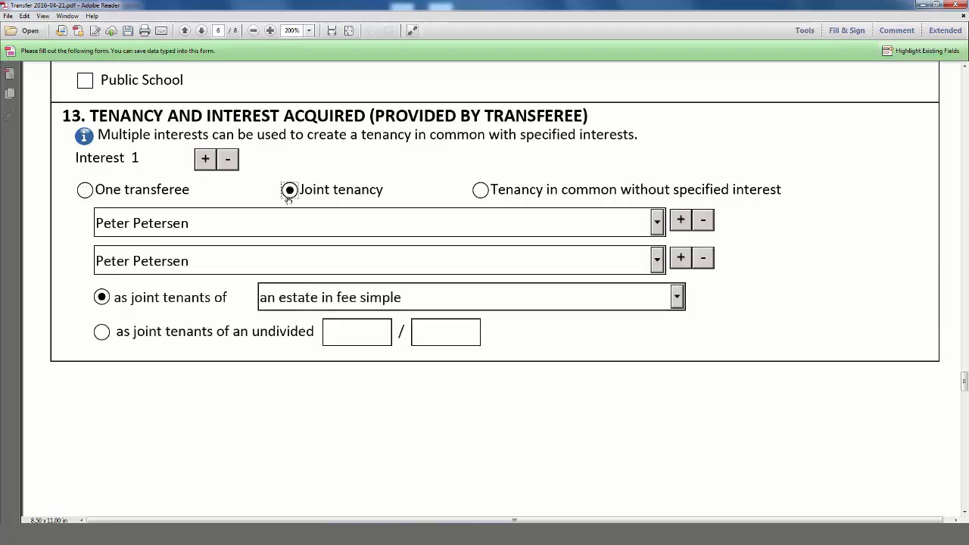
pyautogui.click(657, 260)
pyautogui.click(607, 303)
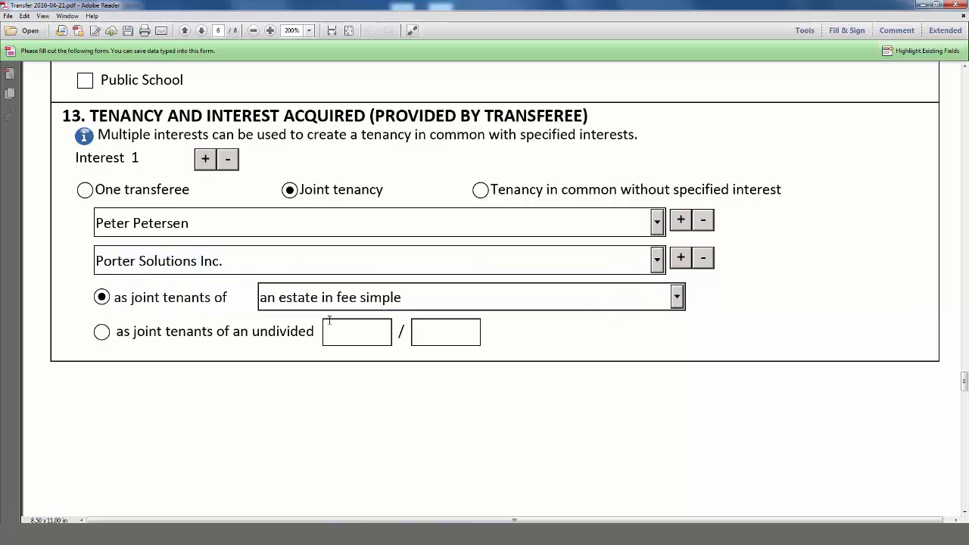
pyautogui.click(85, 190)
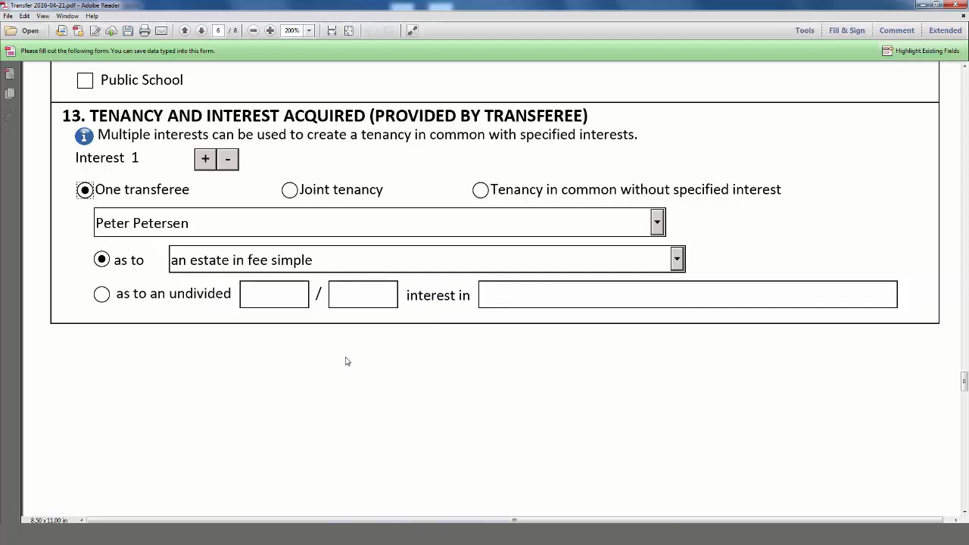
# - Make section 13's first interest an undivided 1/2 share
pyautogui.scroll(-1, 346, 361)
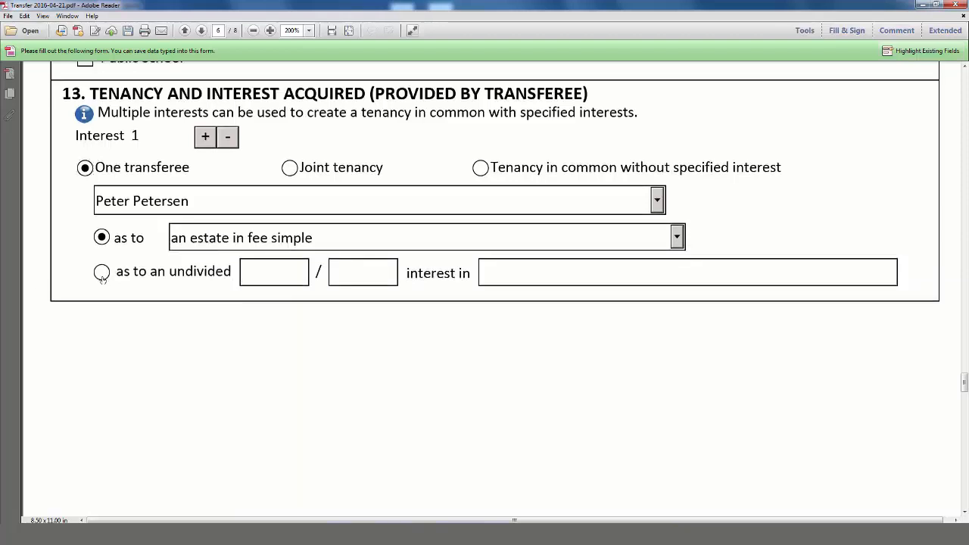
pyautogui.click(102, 274)
pyautogui.click(294, 271)
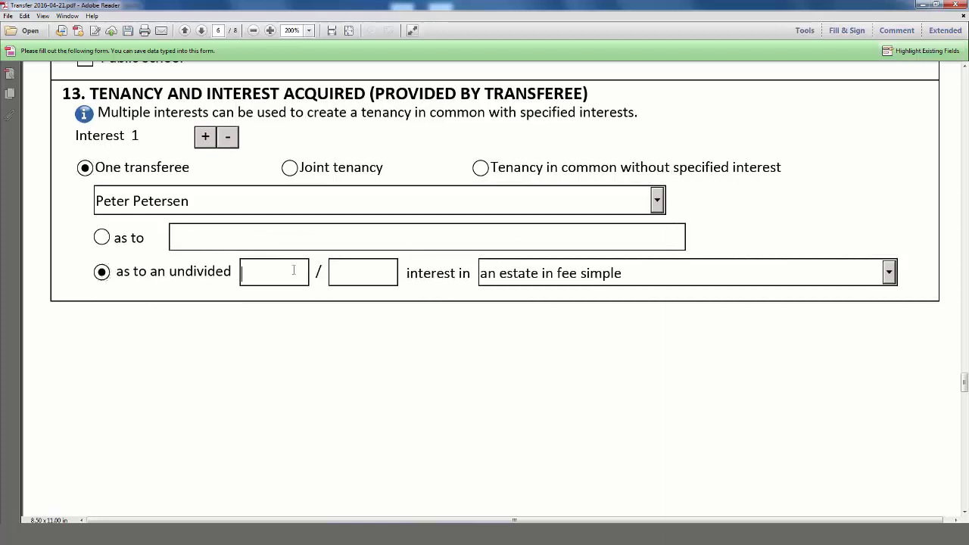
pyautogui.write('1')
pyautogui.press('Tab')
pyautogui.write('2')
# - Add Interest 2 as an undivided 1/2 share assigned to the corporation
pyautogui.click(205, 137)
pyautogui.scroll(-5, 274, 309)
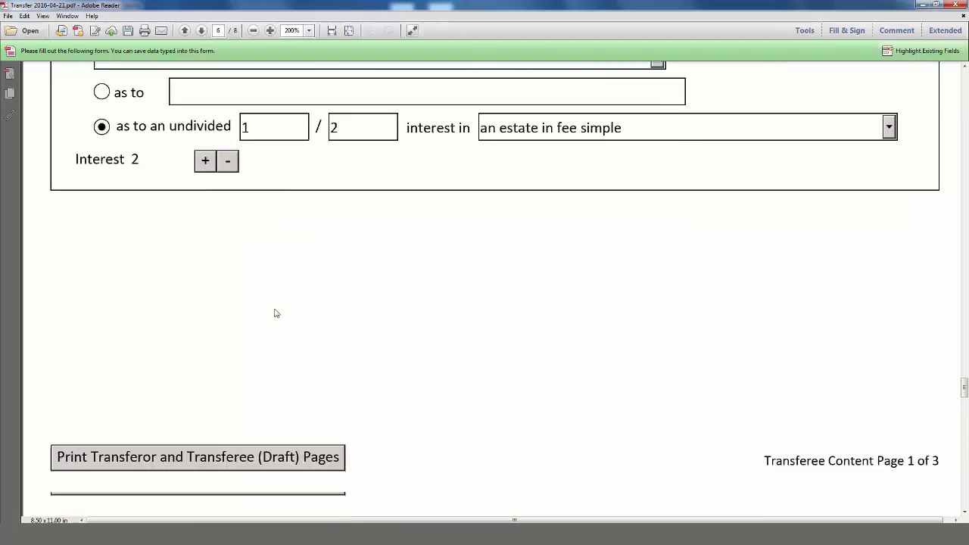
pyautogui.scroll(-5, 274, 308)
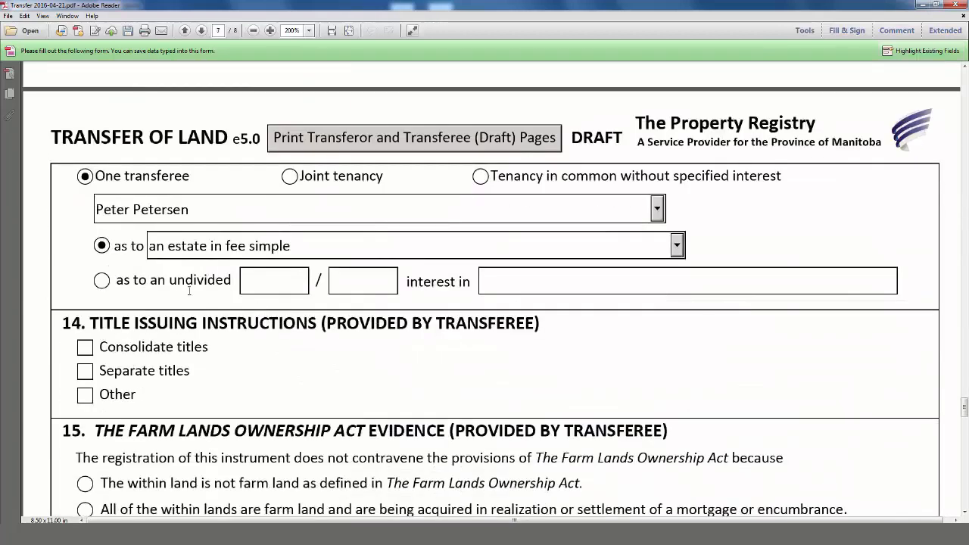
pyautogui.click(101, 282)
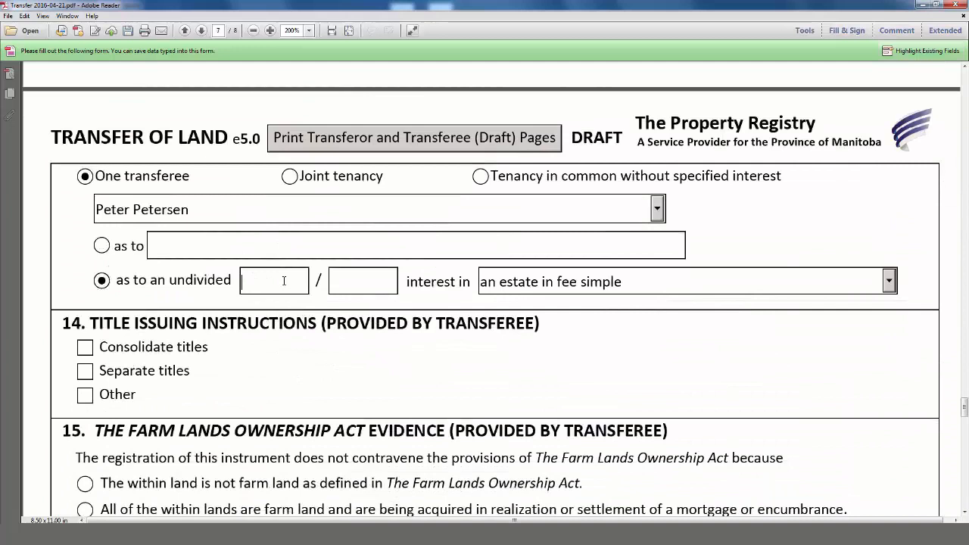
pyautogui.write('1')
pyautogui.press('Tab')
pyautogui.write('2')
pyautogui.click(658, 210)
pyautogui.click(551, 248)
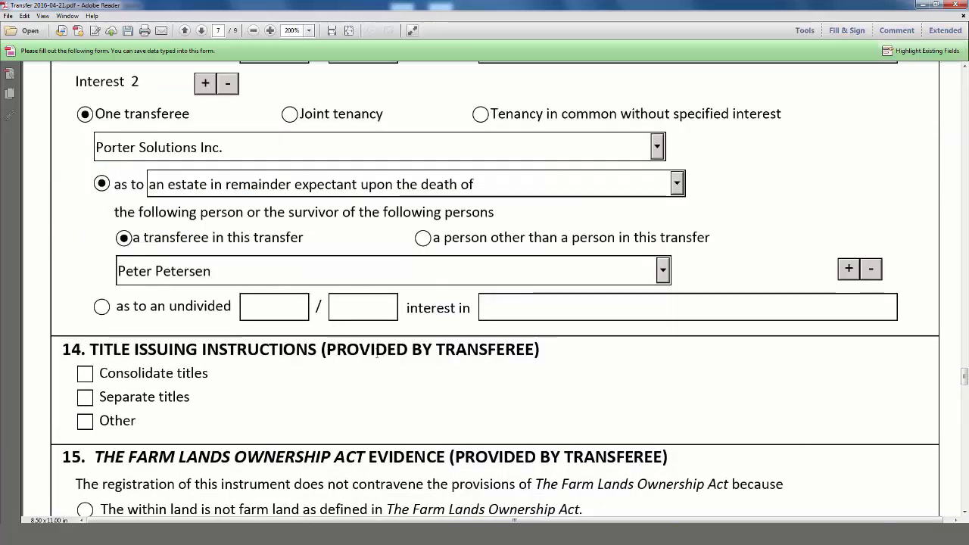
pyautogui.scroll(-8, 377, 354)
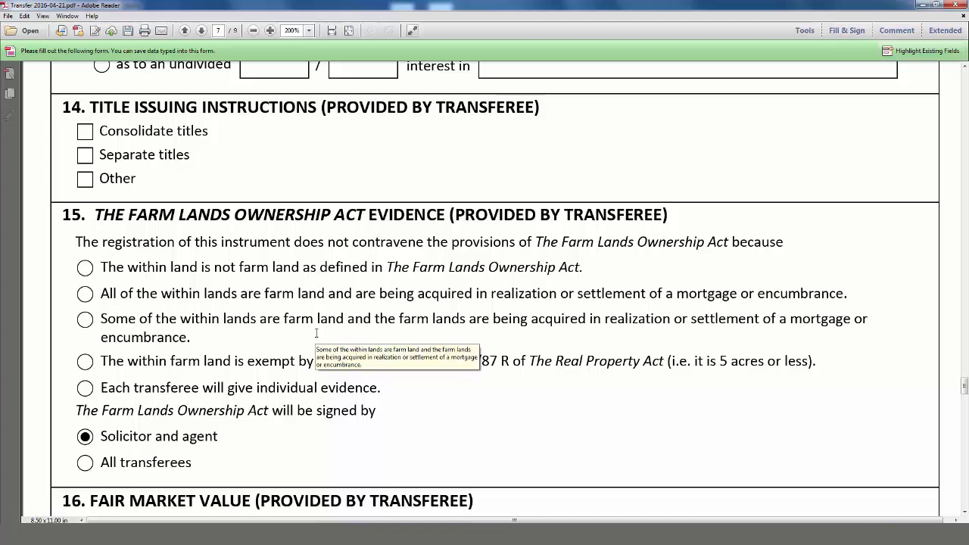
# - Check Consolidate titles in section 14, specifying 'lot 1 and 2'
pyautogui.click(85, 131)
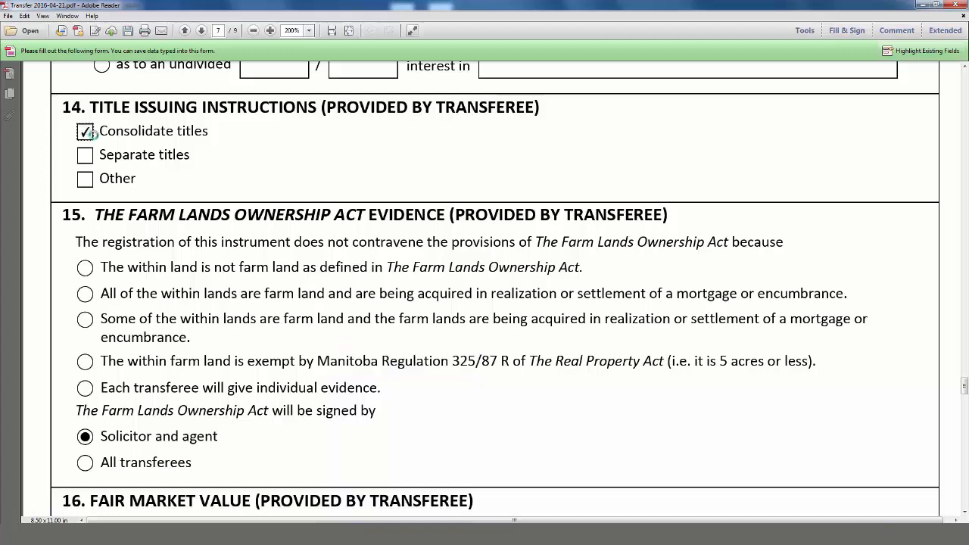
pyautogui.click(142, 180)
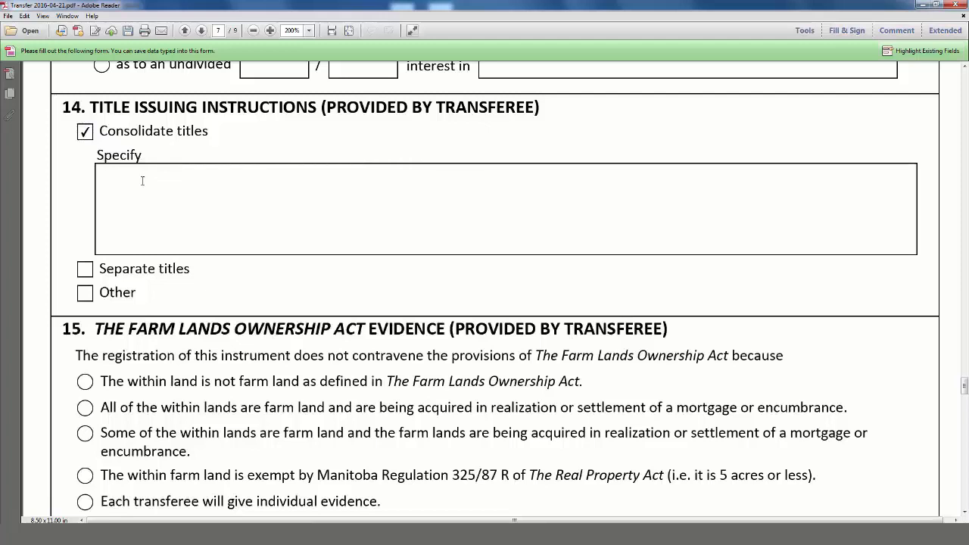
pyautogui.write('lot 1 and 2')
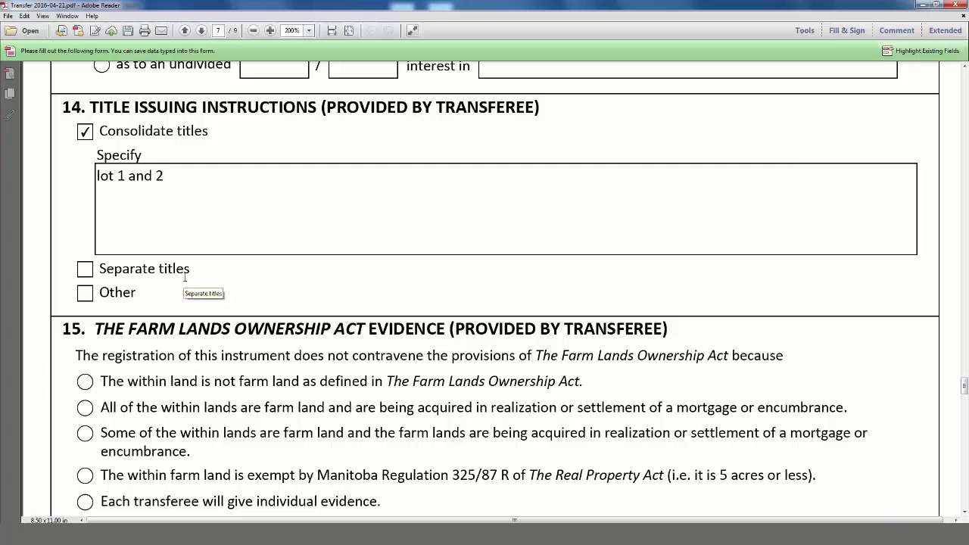
pyautogui.scroll(-5, 185, 277)
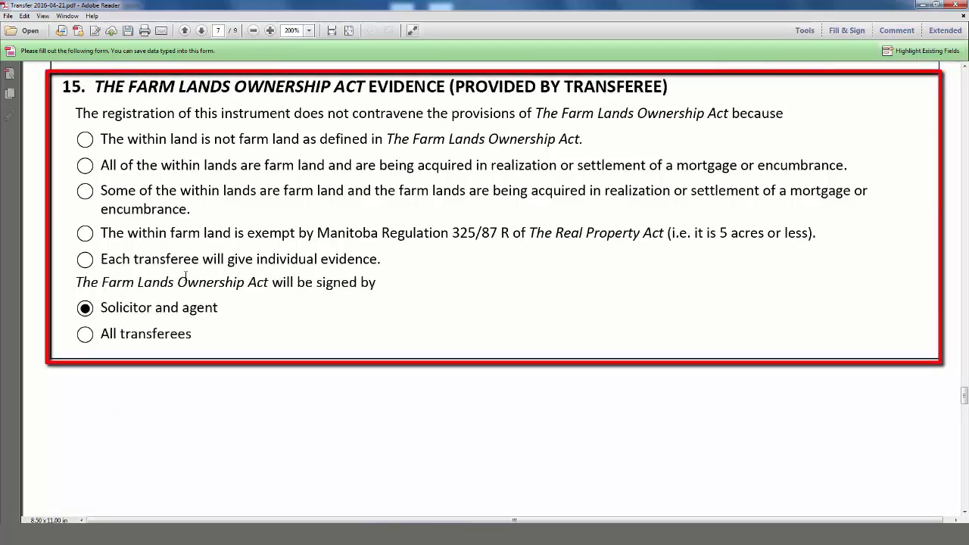
# - Declare the land is not farm land and that each transferee gives individual evidence
pyautogui.click(87, 141)
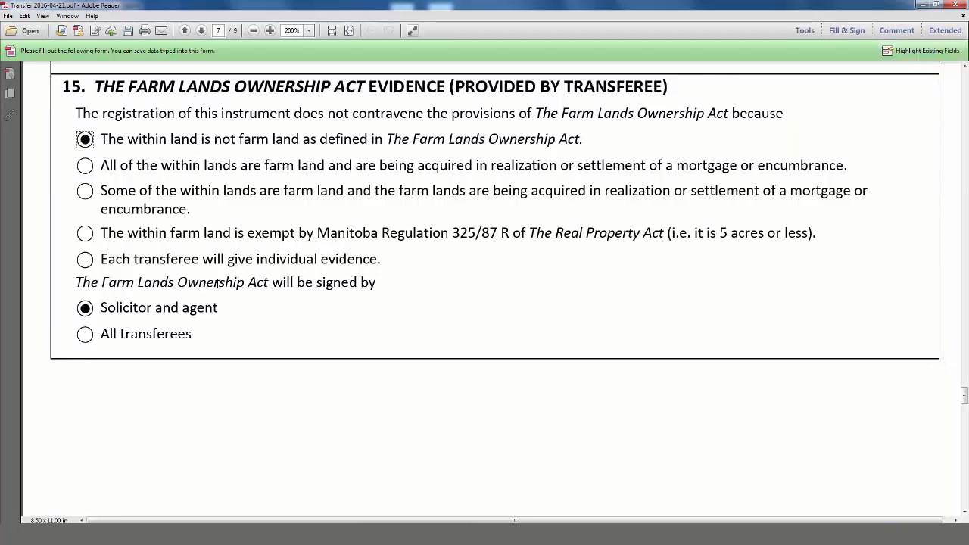
pyautogui.click(85, 260)
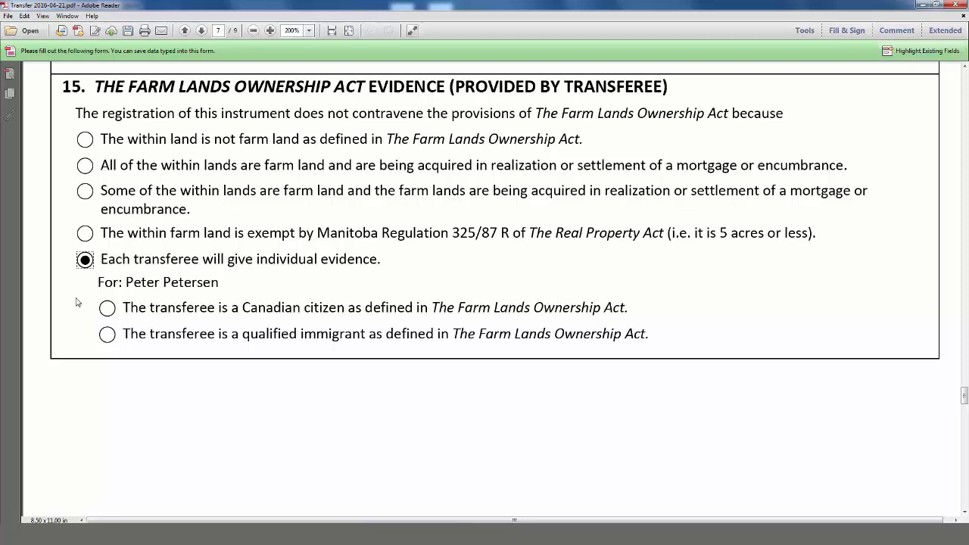
pyautogui.scroll(-7, 76, 302)
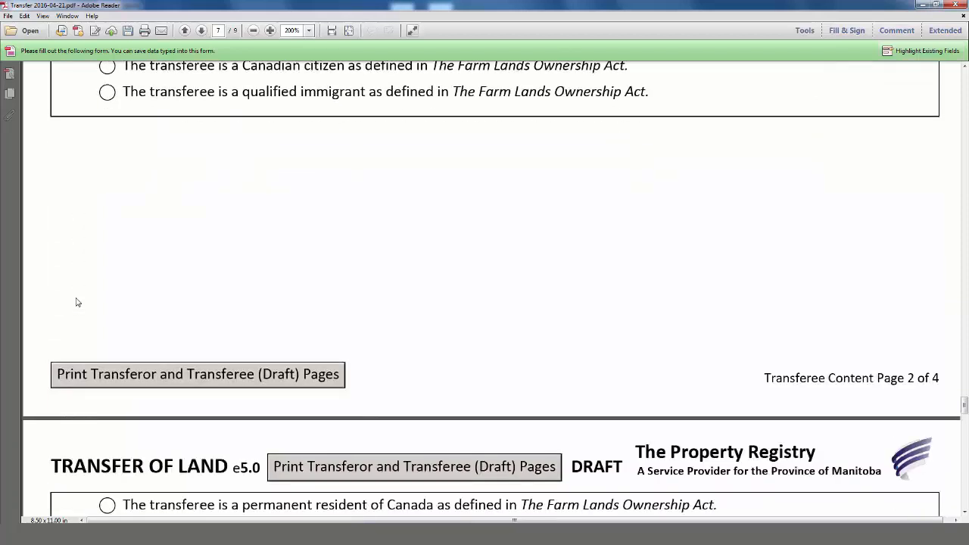
# - Scroll down through page 8 to section 16, Fair Market Value
pyautogui.scroll(-2, 75, 301)
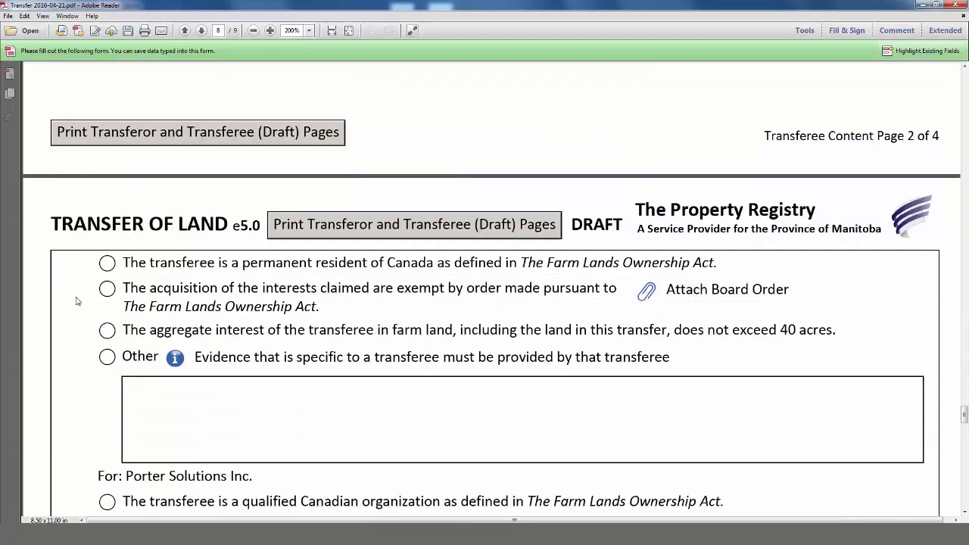
pyautogui.scroll(-4, 76, 301)
pyautogui.scroll(-1, 75, 301)
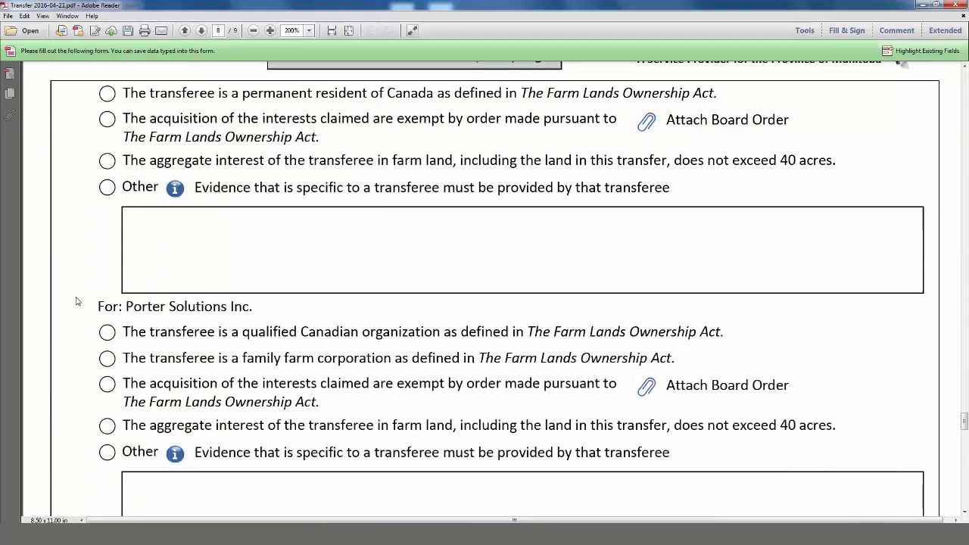
pyautogui.scroll(-2, 76, 302)
pyautogui.scroll(-7, 75, 302)
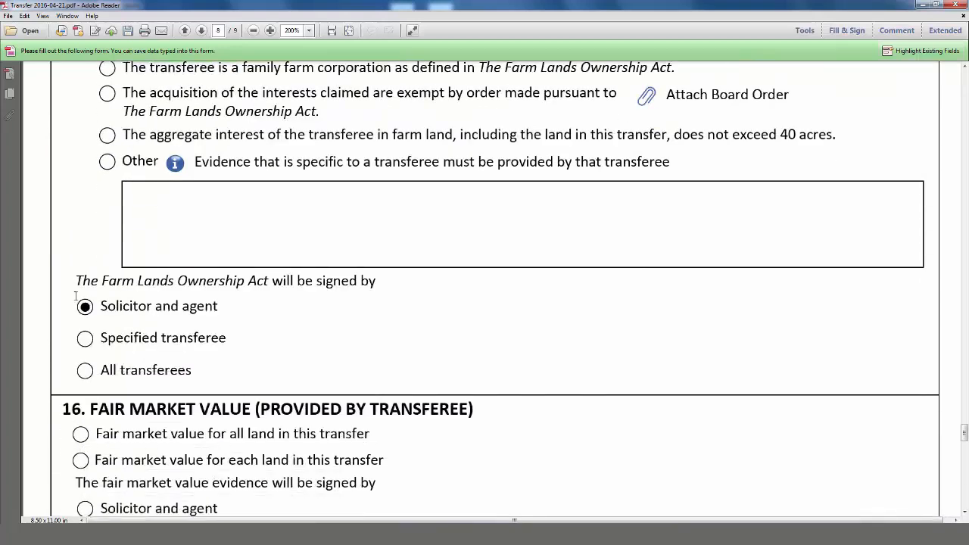
pyautogui.scroll(-1, 76, 296)
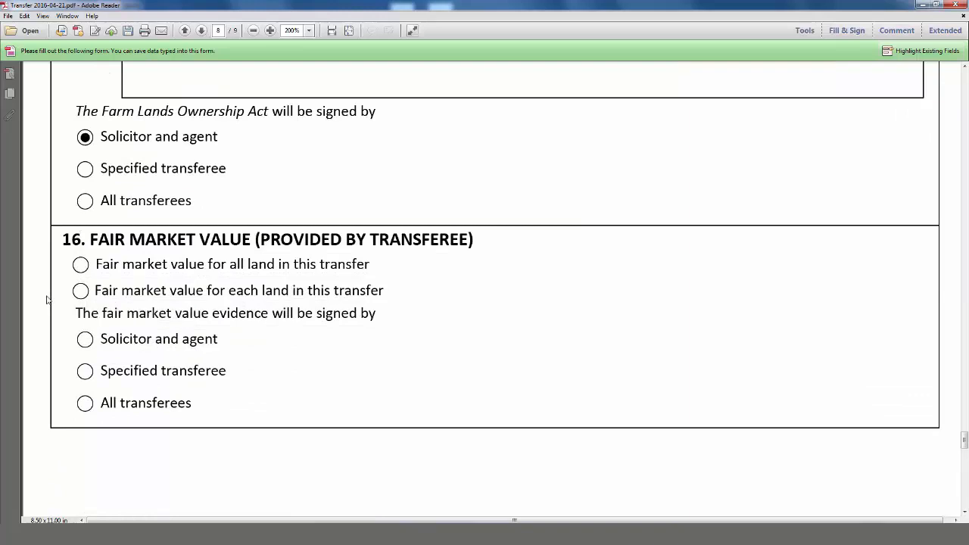
pyautogui.scroll(-3, 48, 299)
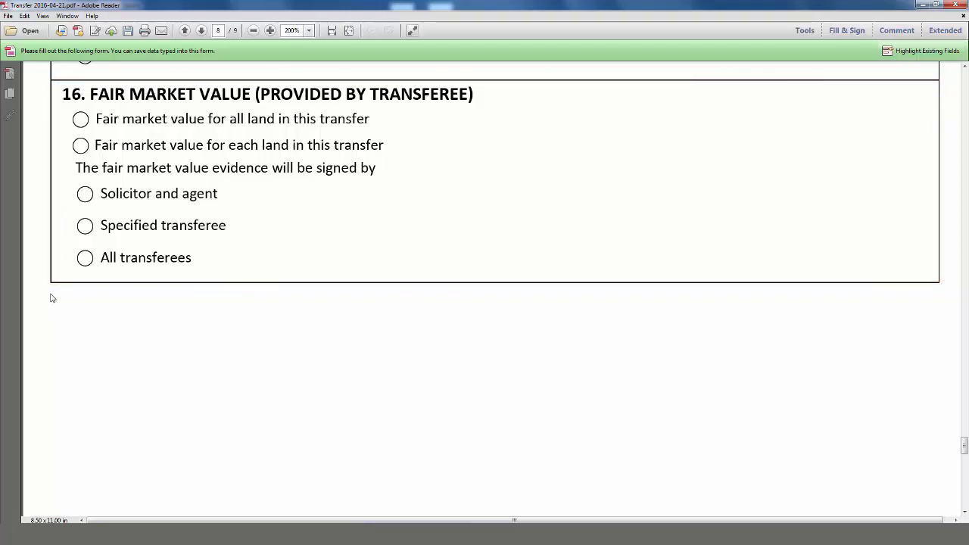
# - Enter a 200,000 all-land fair market value marked the same, then switch to per-land values
pyautogui.click(81, 120)
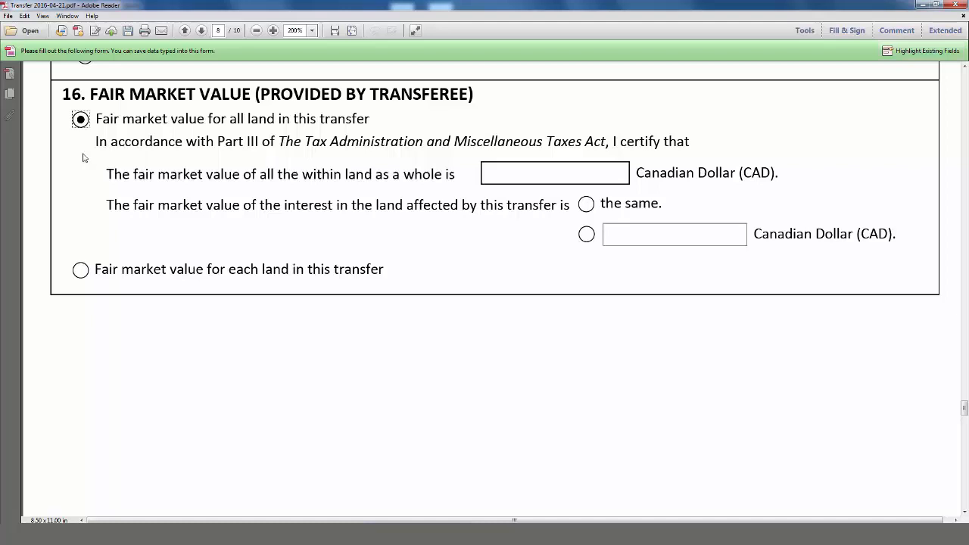
pyautogui.click(509, 172)
pyautogui.write('200,000')
pyautogui.click(508, 217)
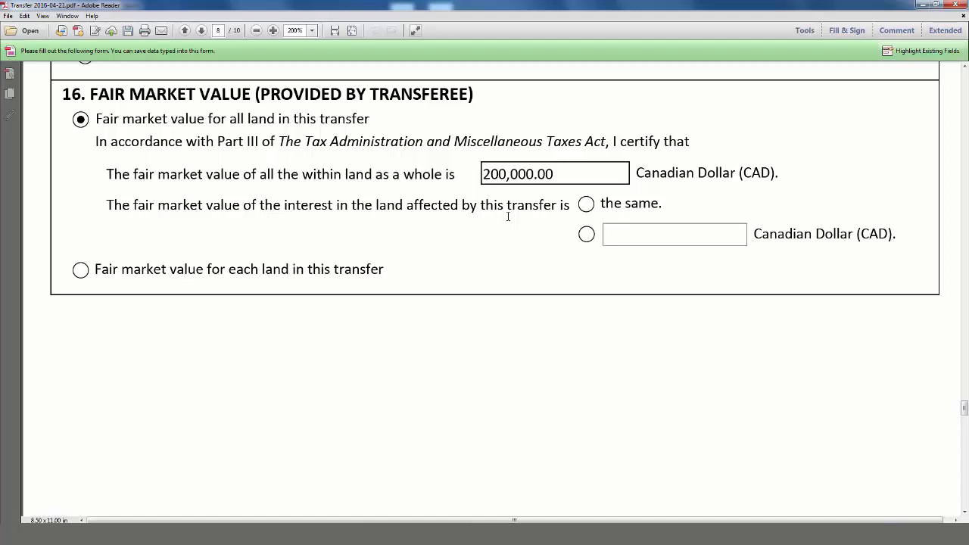
pyautogui.click(586, 204)
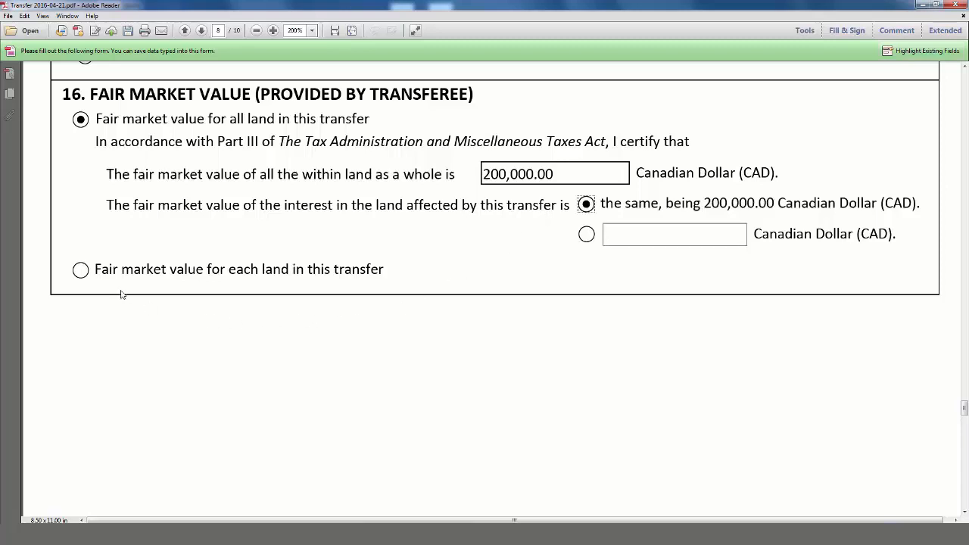
pyautogui.click(81, 272)
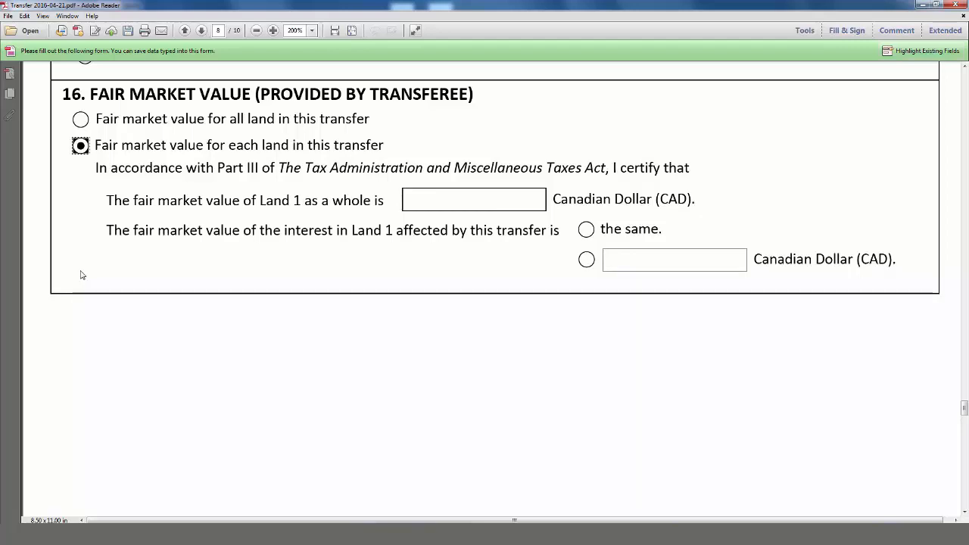
pyautogui.scroll(-5, 149, 302)
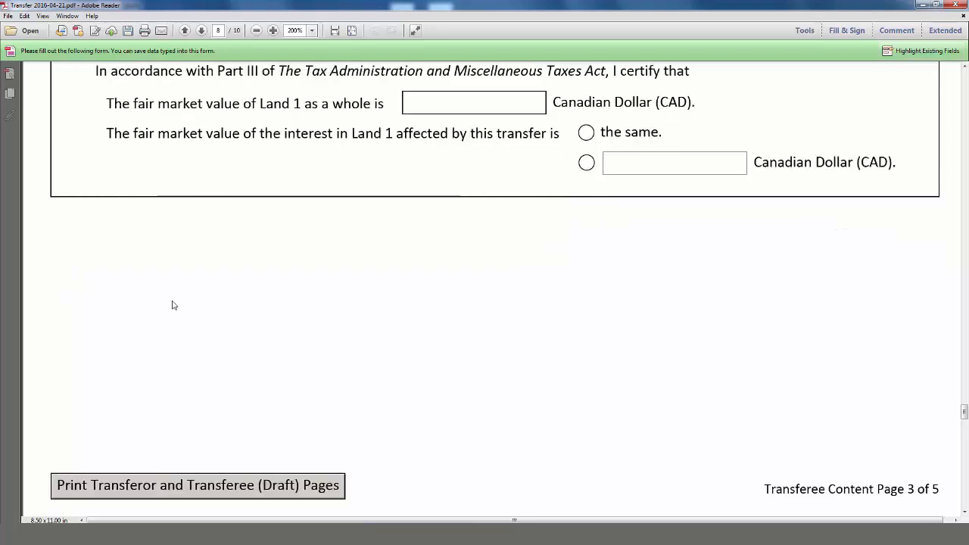
pyautogui.scroll(-7, 174, 304)
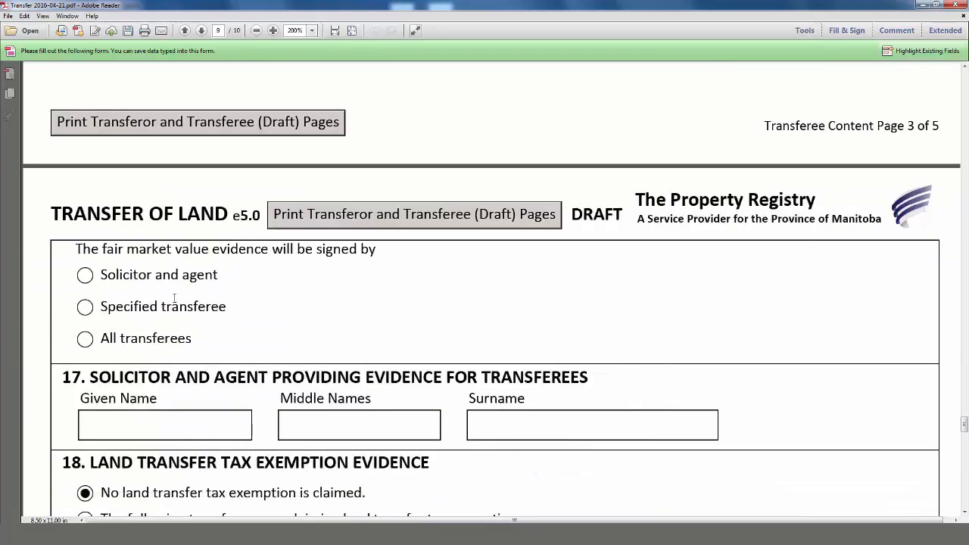
# - Have the Solicitor and agent sign the value evidence and enter the solicitor's name in section 17
pyautogui.scroll(-2, 175, 299)
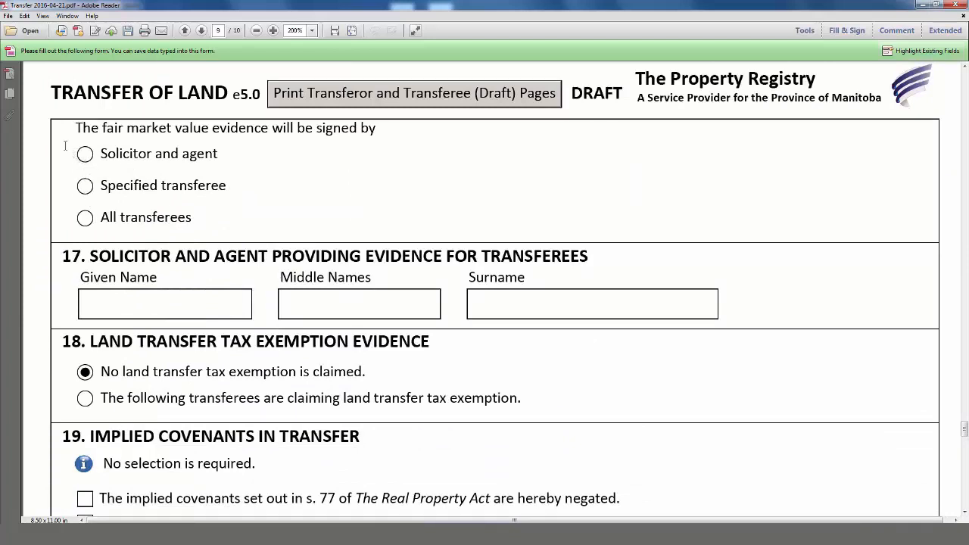
pyautogui.click(85, 153)
pyautogui.scroll(-4, 49, 188)
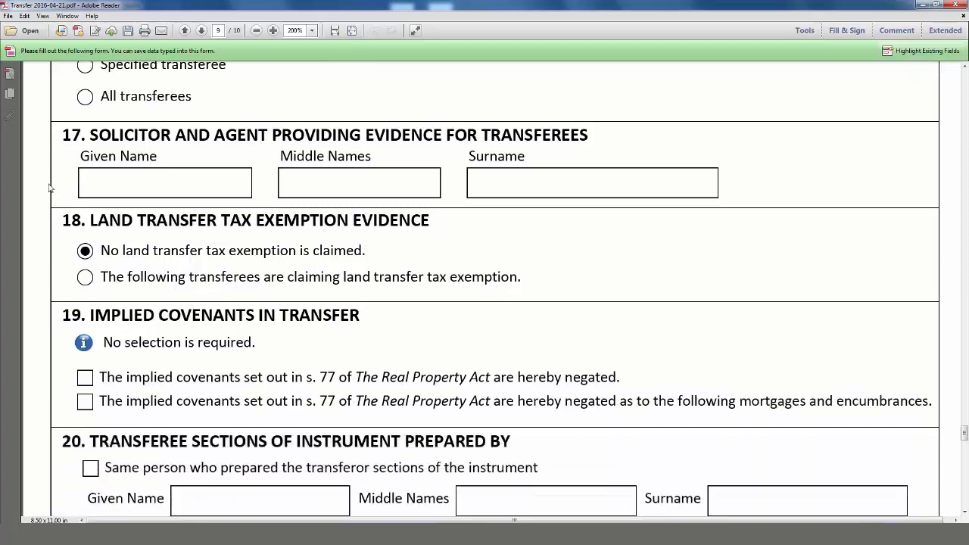
pyautogui.scroll(-1, 50, 187)
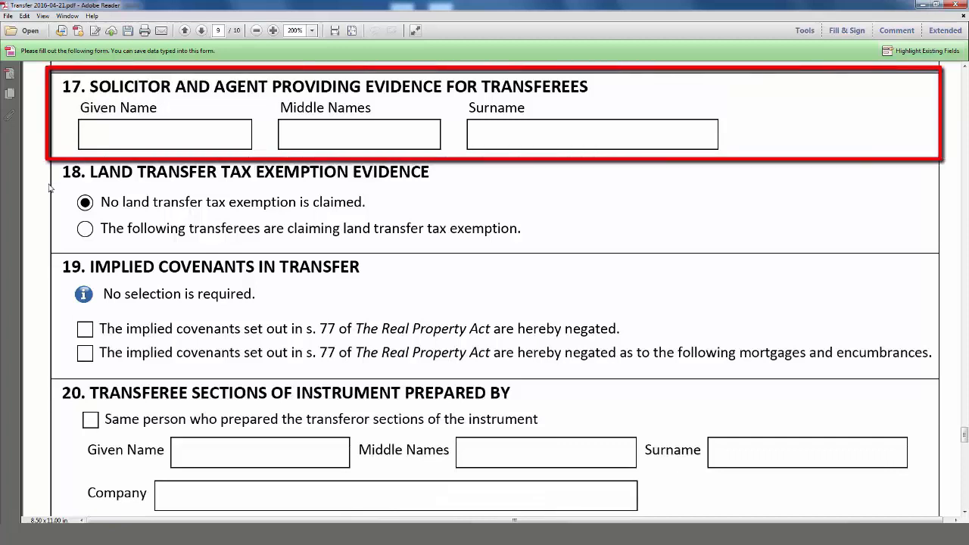
pyautogui.write('Walter')
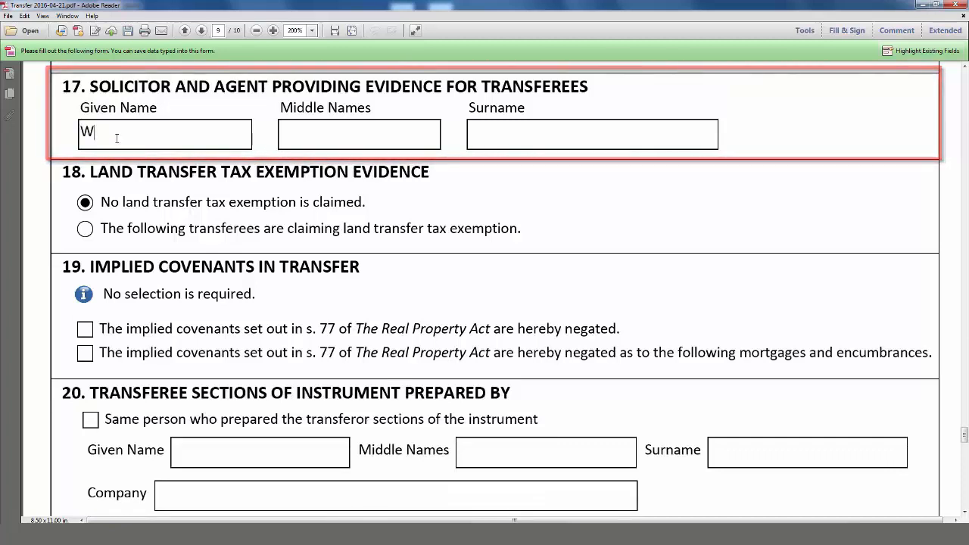
pyautogui.write('s')
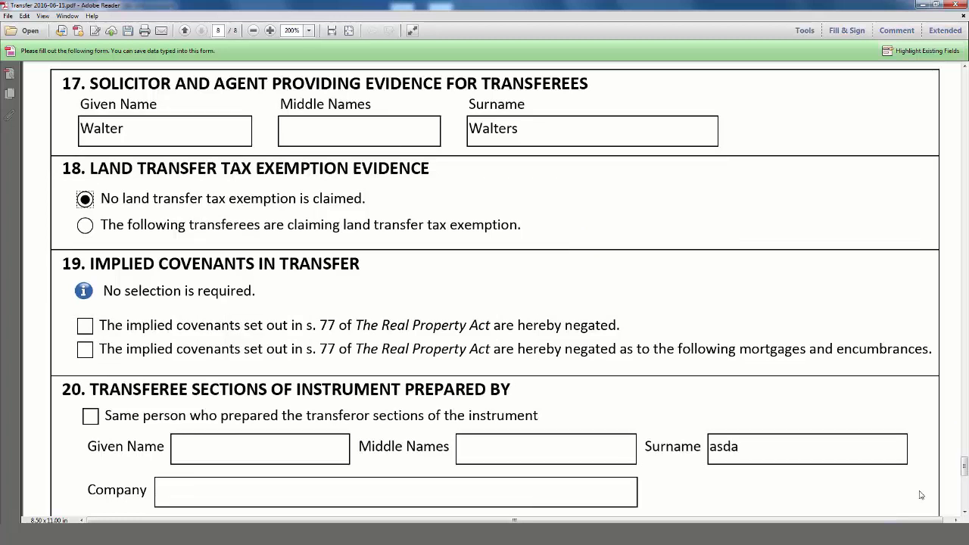
# - Claim a land transfer tax exemption in section 18 for the first listed transferee
pyautogui.scroll(-1, 921, 495)
pyautogui.scroll(-2, 921, 495)
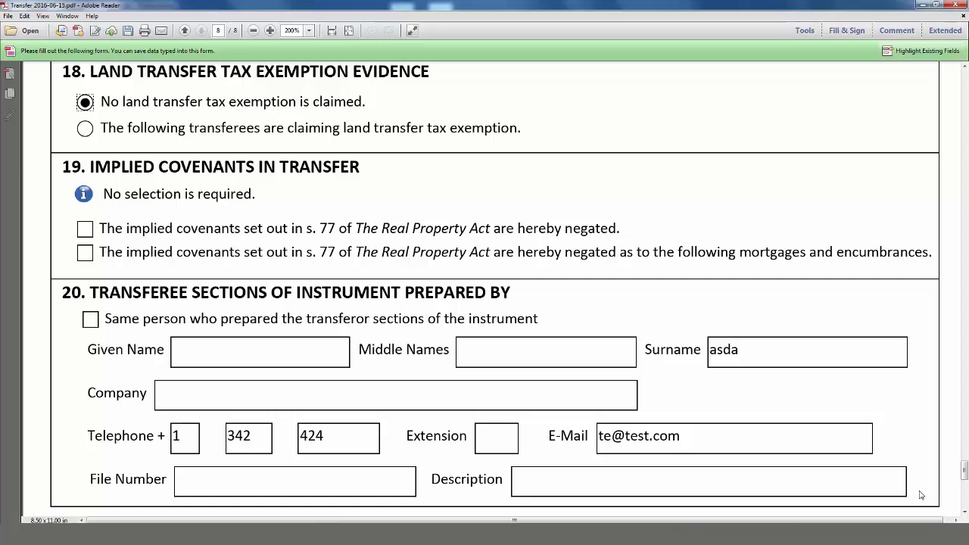
pyautogui.click(85, 128)
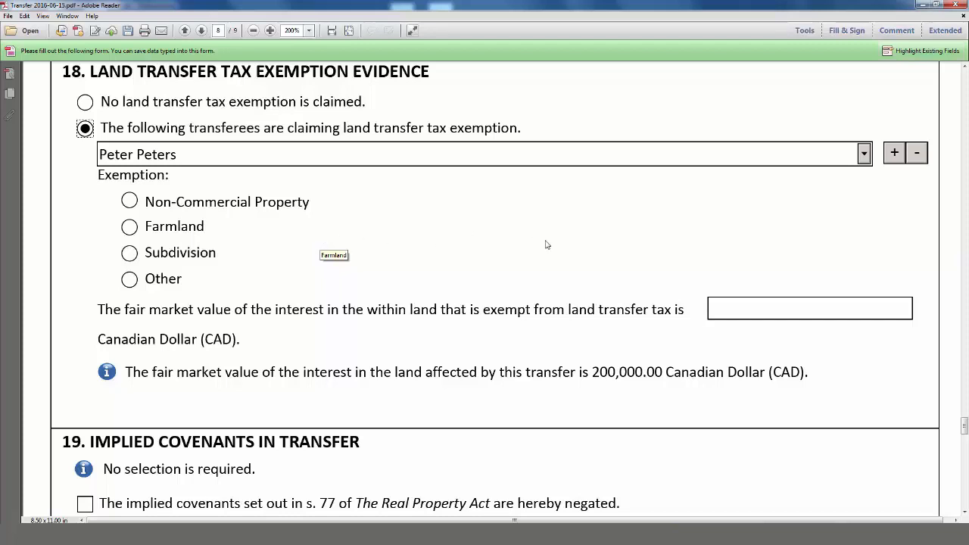
pyautogui.click(864, 154)
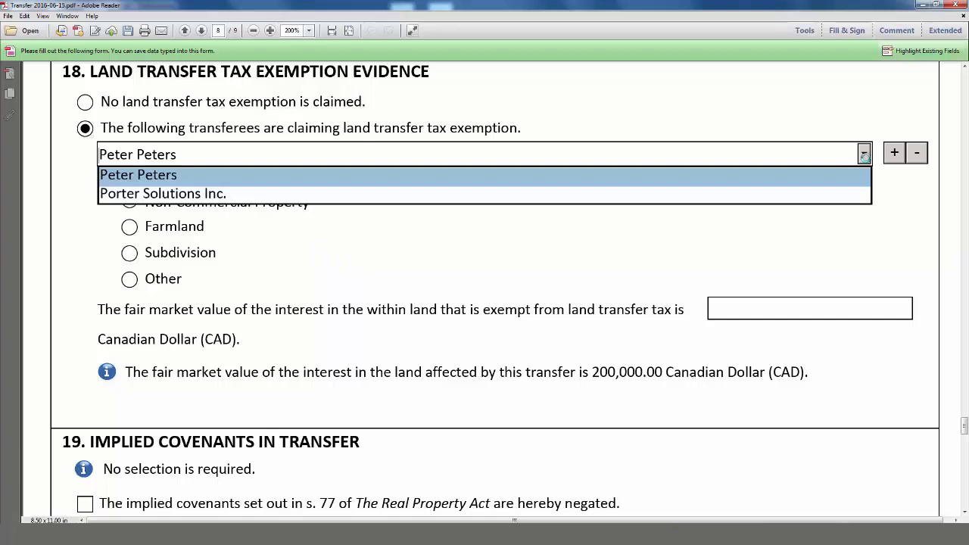
pyautogui.click(864, 154)
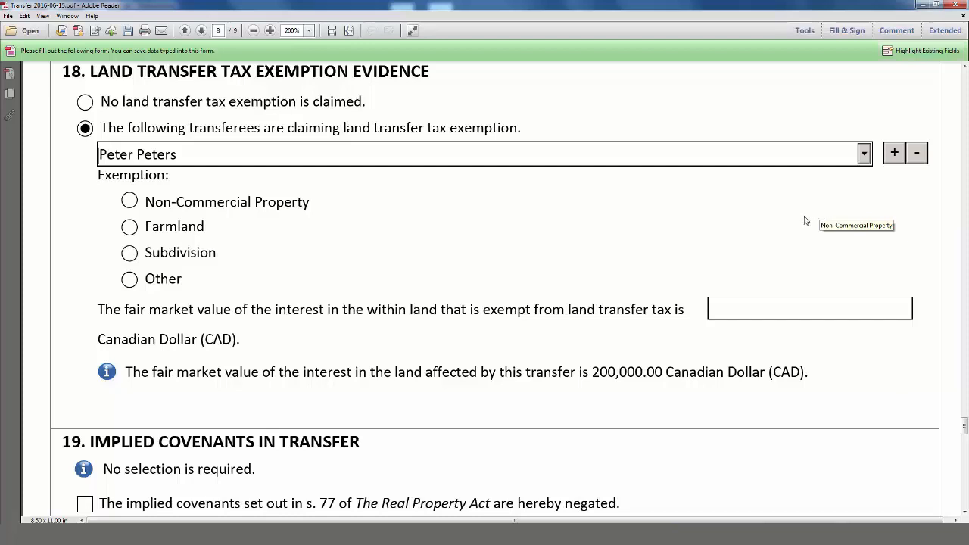
# - Choose the Non-Commercial Property exemption with 100,000.00 of fair market value exempt
pyautogui.click(130, 200)
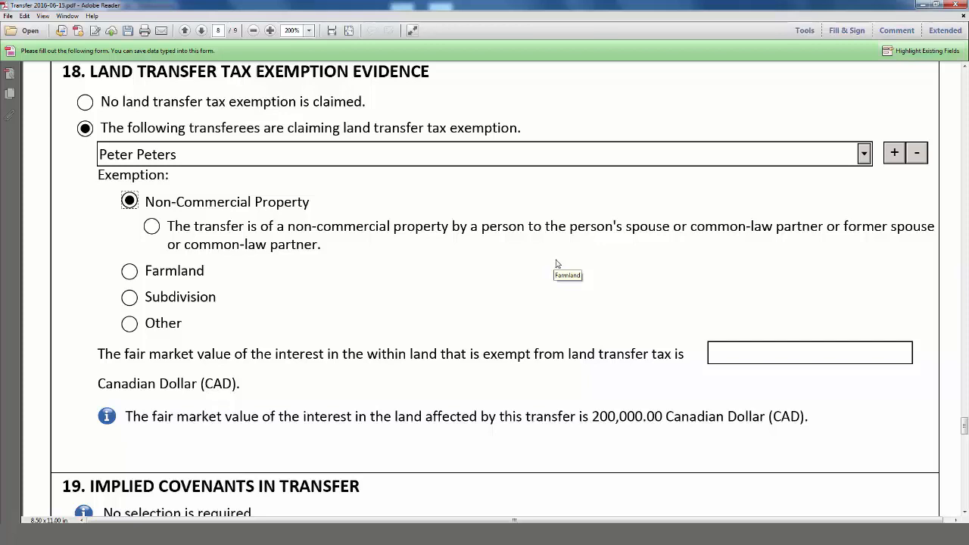
pyautogui.click(725, 347)
pyautogui.write('100000')
pyautogui.click(719, 381)
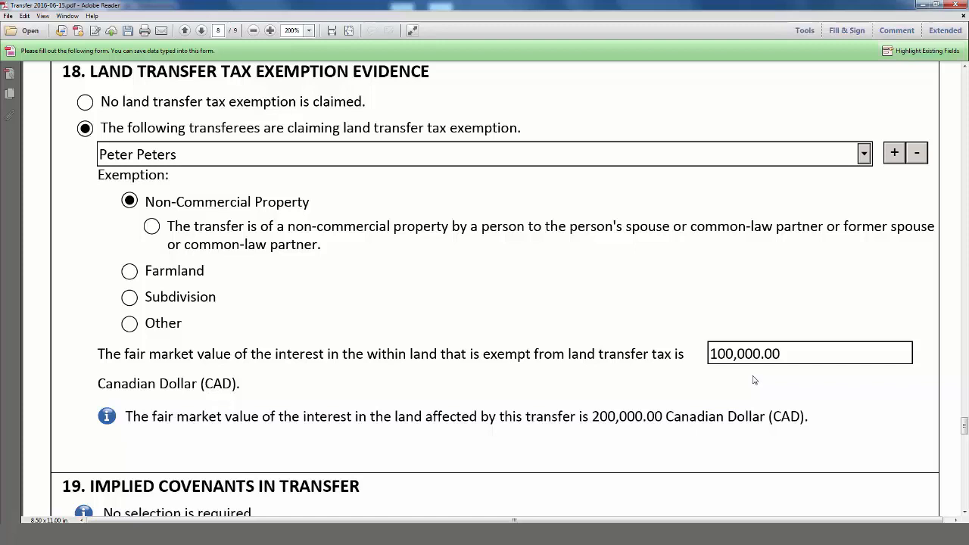
pyautogui.scroll(-5, 753, 380)
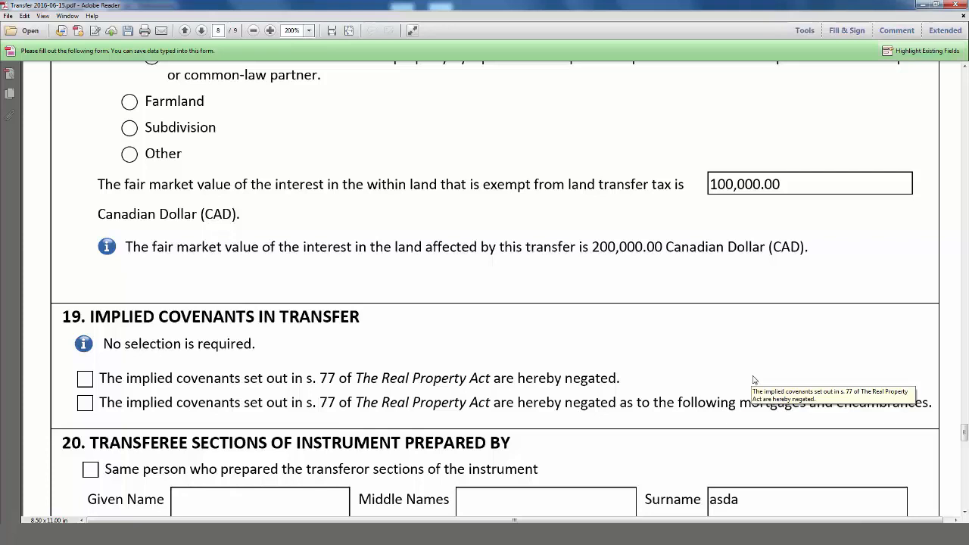
pyautogui.scroll(-3, 753, 380)
pyautogui.scroll(-1, 753, 380)
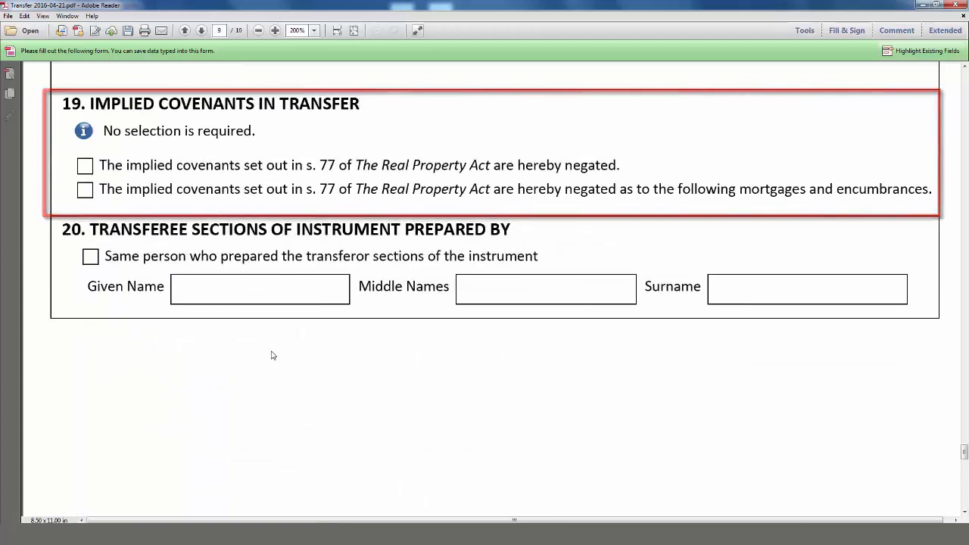
pyautogui.click(85, 166)
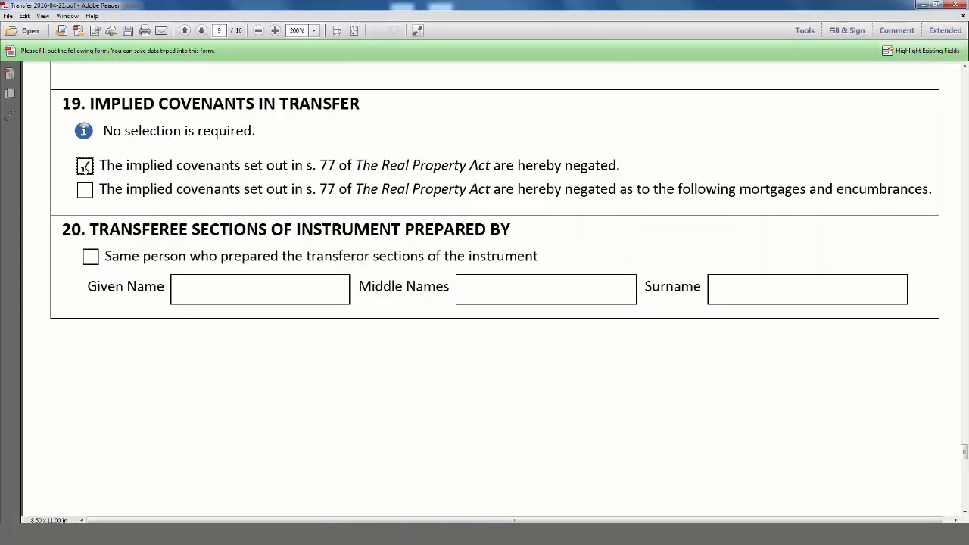
pyautogui.click(85, 189)
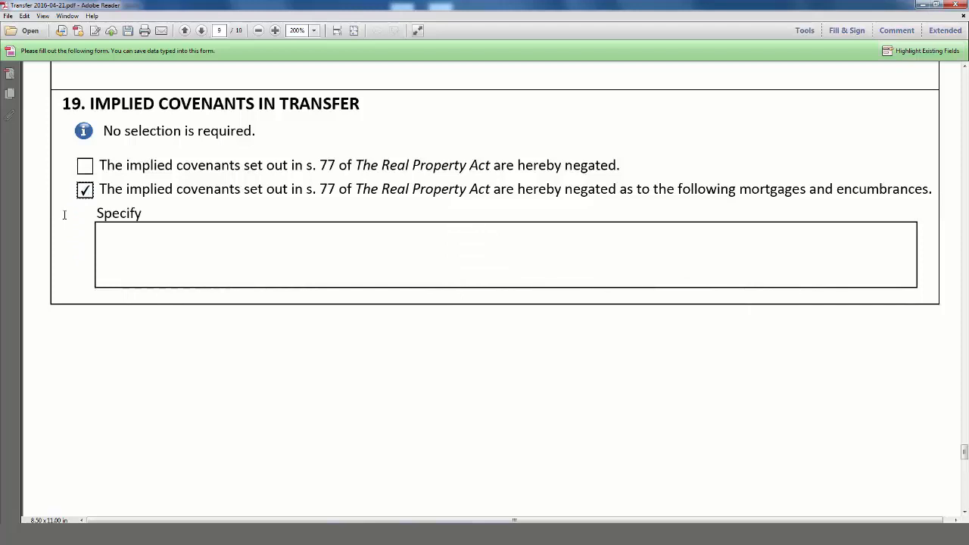
pyautogui.click(85, 190)
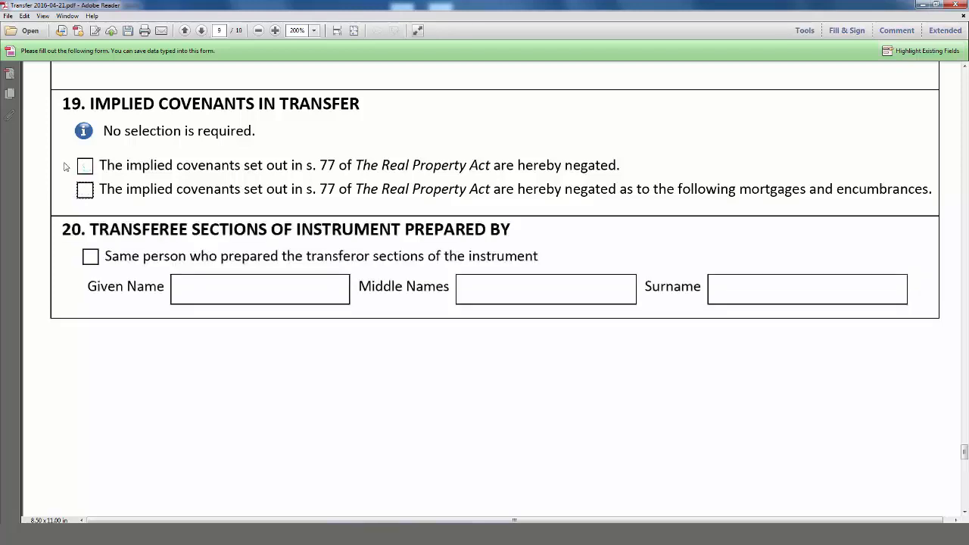
pyautogui.scroll(-3, 133, 339)
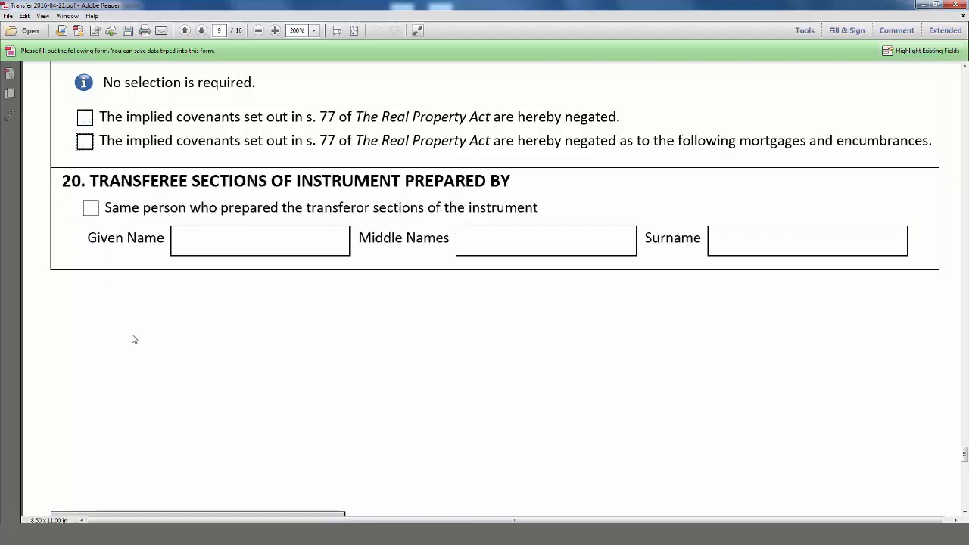
# - Enter the preparer's given name and surname in section 20
pyautogui.scroll(-1, 132, 338)
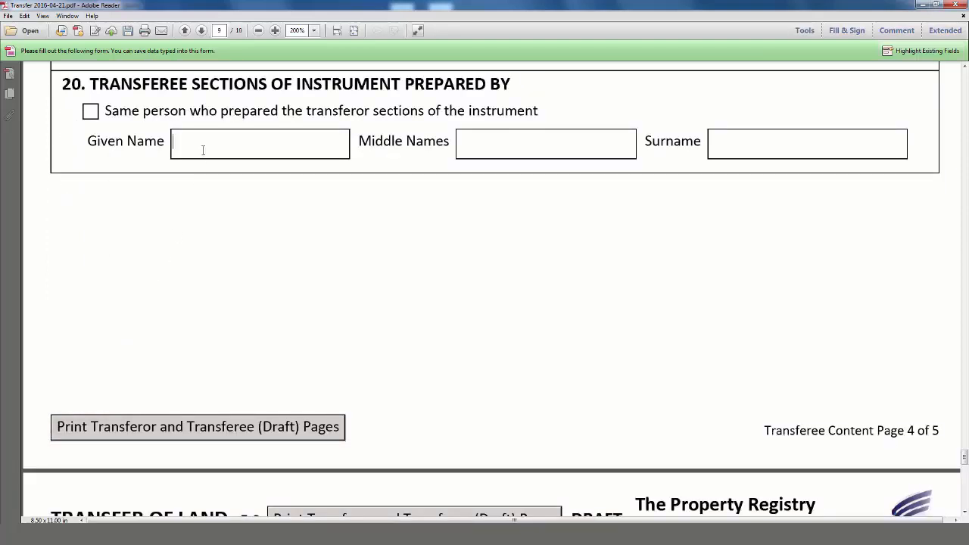
pyautogui.press('Tab')
# - Fill in the preparer's telephone number and e-mail, then lock transferee pages and create evidence pages
pyautogui.scroll(-4, 208, 232)
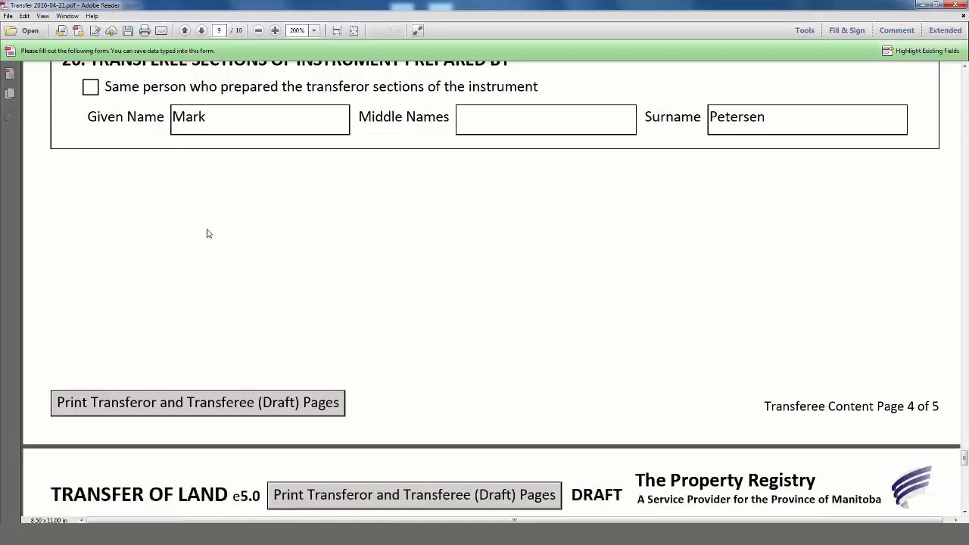
pyautogui.scroll(-3, 207, 230)
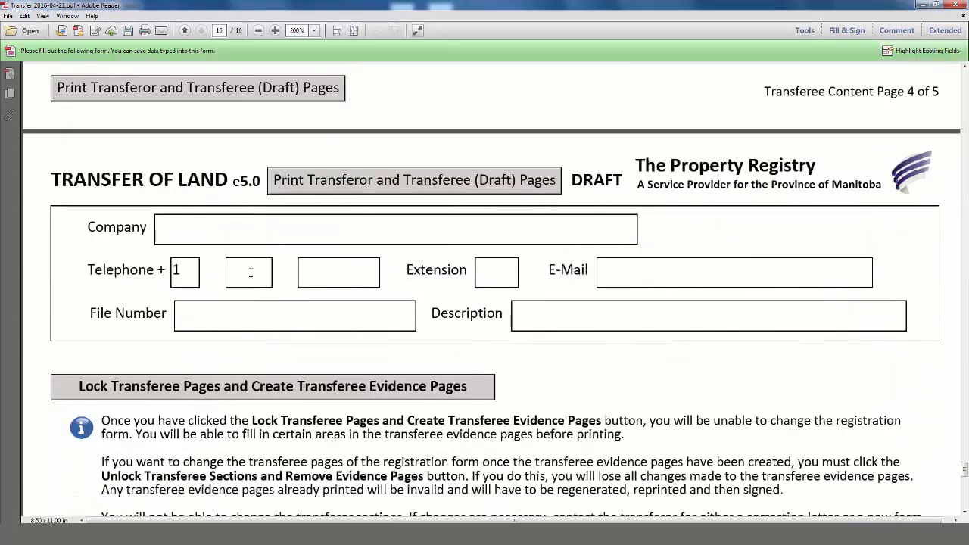
pyautogui.click(250, 267)
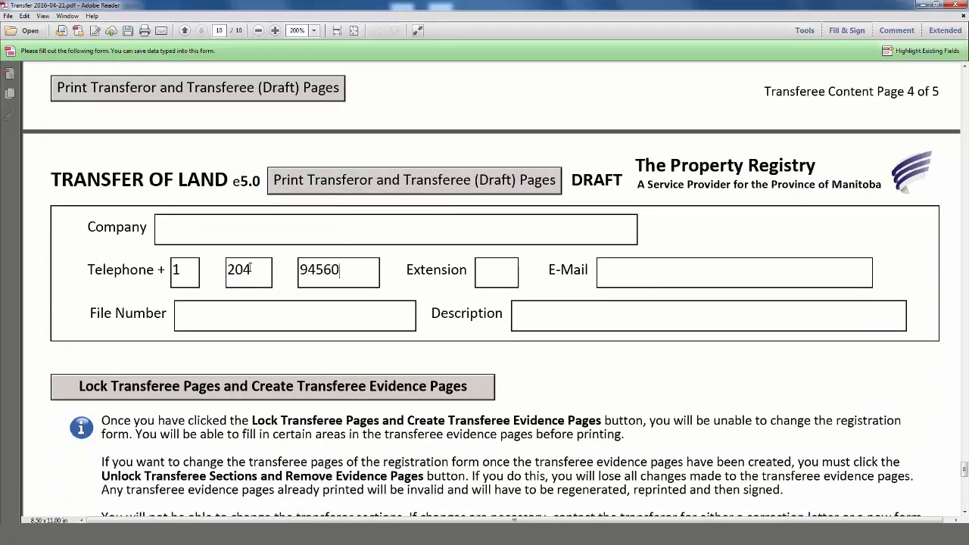
pyautogui.press('Tab')
pyautogui.press('Tab')
pyautogui.write('test@tes')
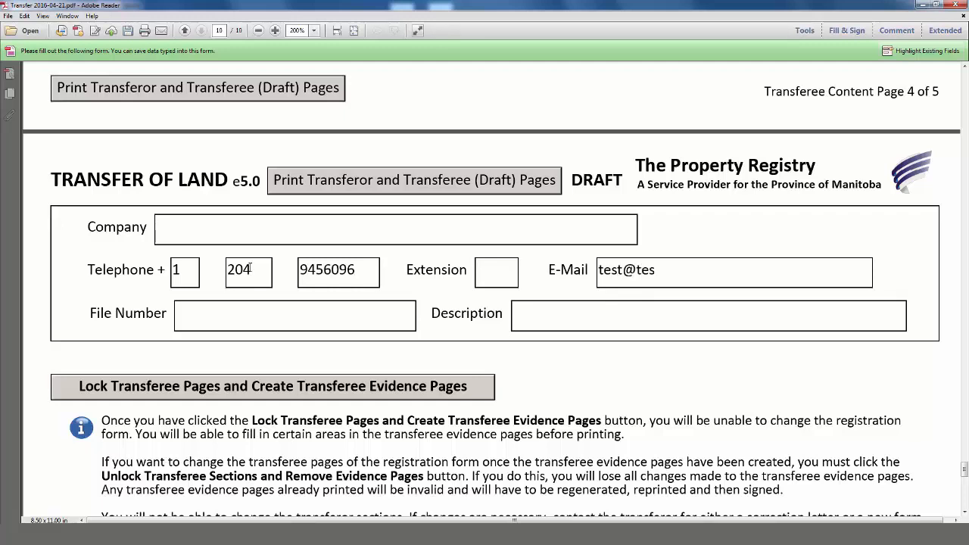
pyautogui.write('t.ca')
pyautogui.scroll(-3, 251, 269)
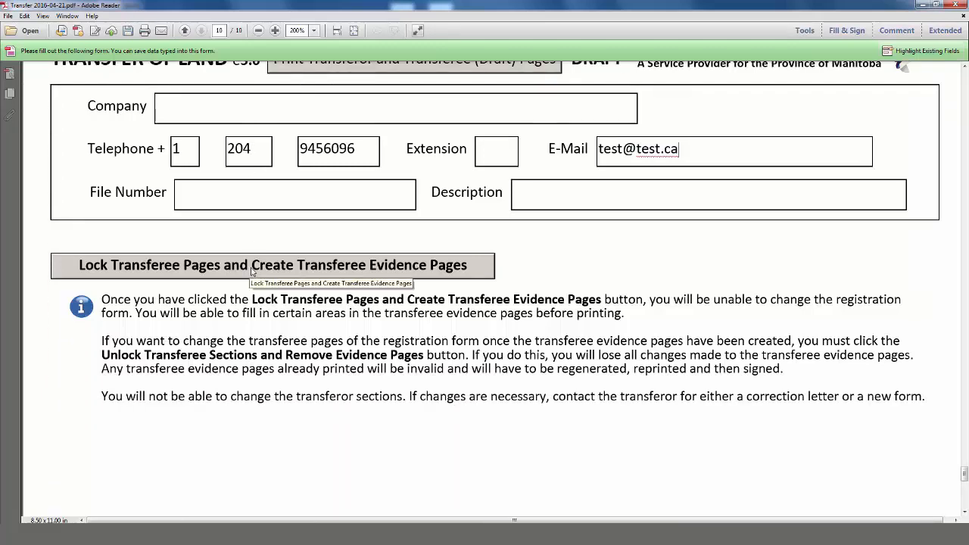
pyautogui.click(252, 271)
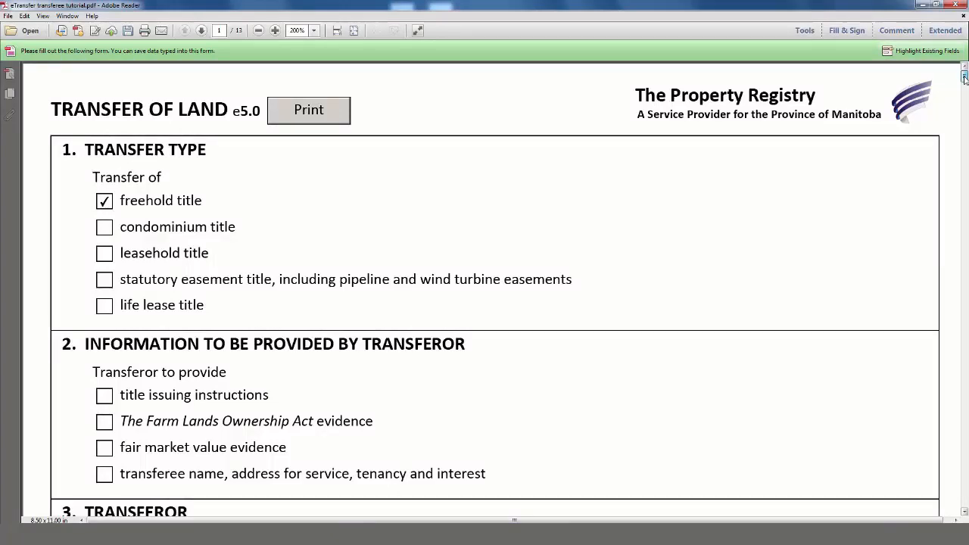
# - Scroll down to page 10, the Signature and Evidence of Solicitor and Agent for Transferees page
pyautogui.moveTo(965, 78); pyautogui.dragTo(965, 103)
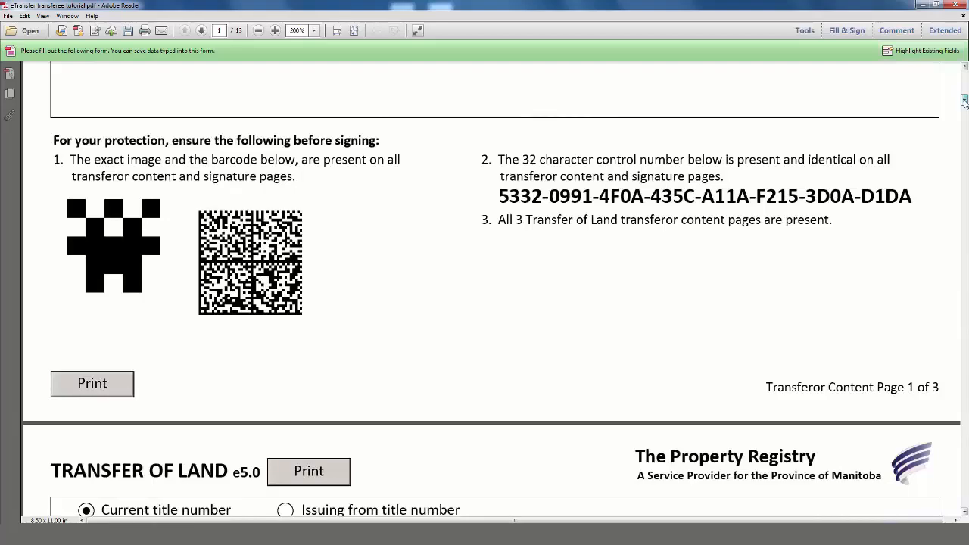
pyautogui.moveTo(964, 103); pyautogui.dragTo(964, 269)
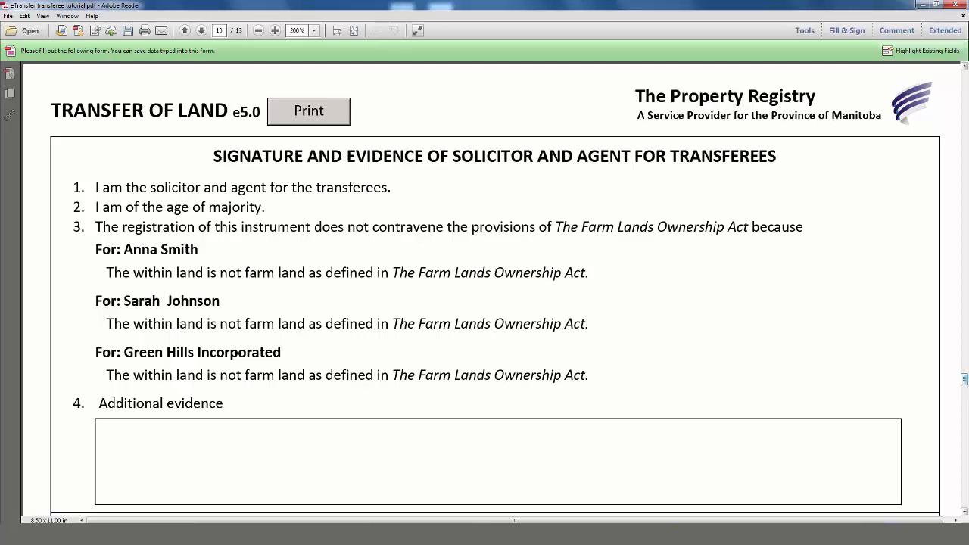
# - Scroll down through the transferee evidence pages to Green Hills Incorporated's Transferee Evidence page
pyautogui.scroll(-1, 936, 380)
pyautogui.scroll(-1, 935, 381)
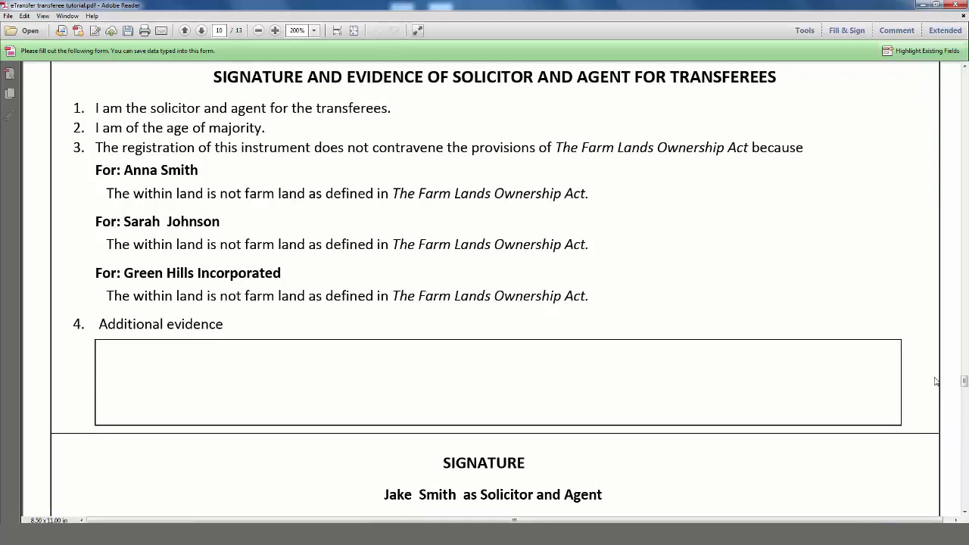
pyautogui.scroll(-1, 937, 382)
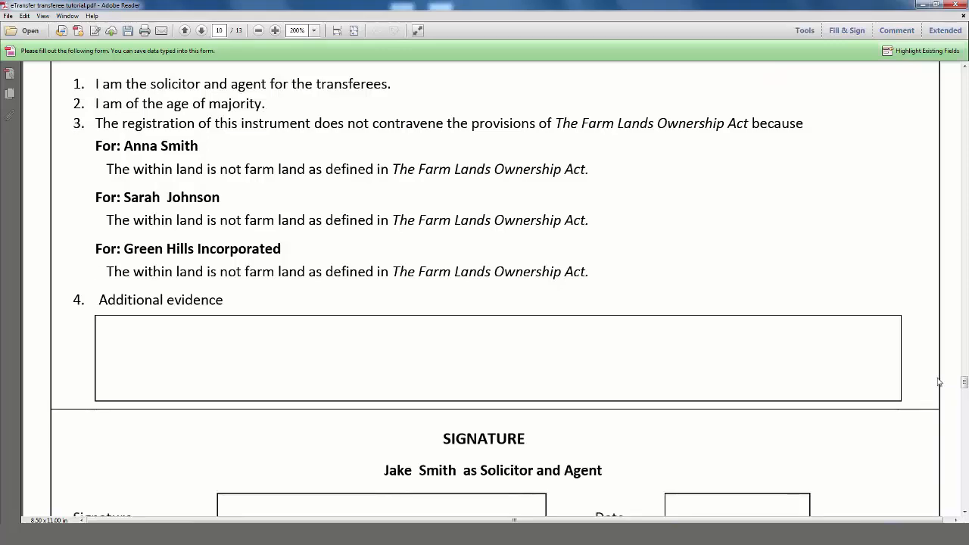
pyautogui.moveTo(966, 384); pyautogui.dragTo(965, 415)
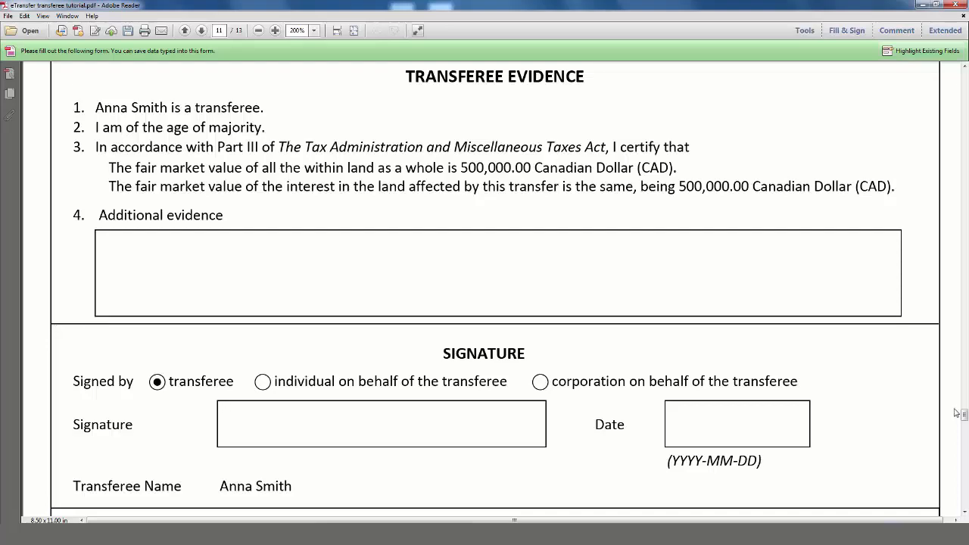
pyautogui.moveTo(964, 416); pyautogui.dragTo(965, 481)
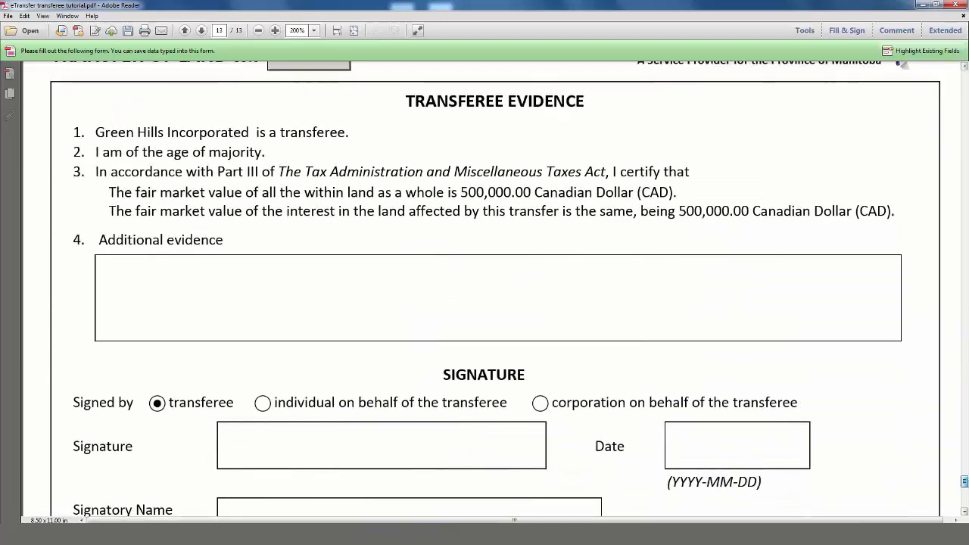